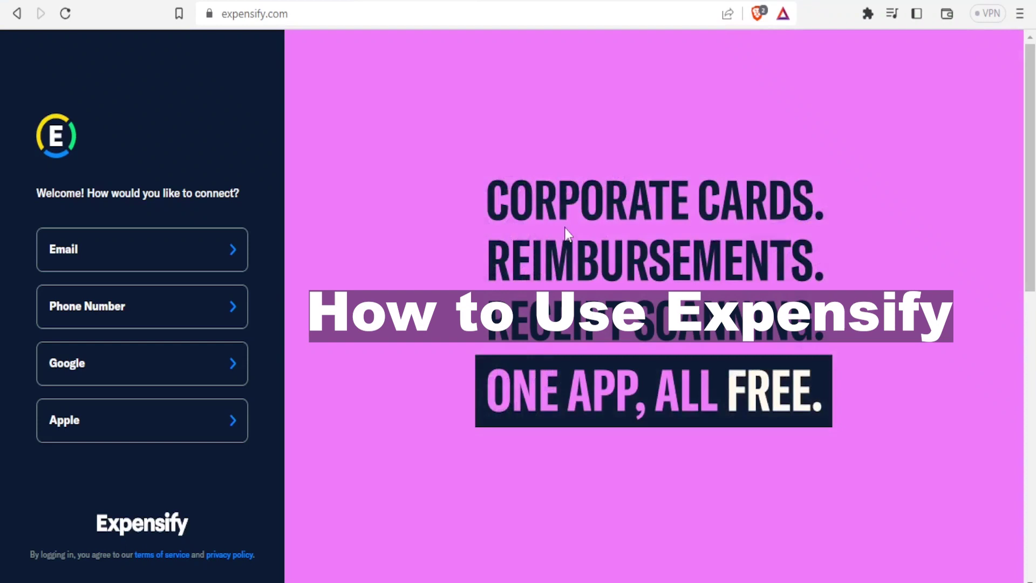
click(348, 19)
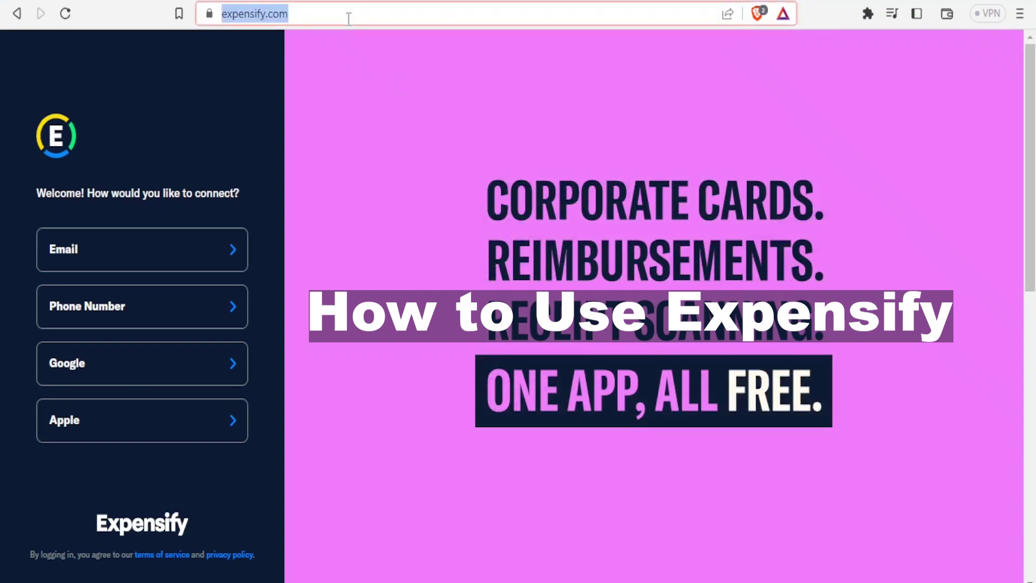
click(349, 19)
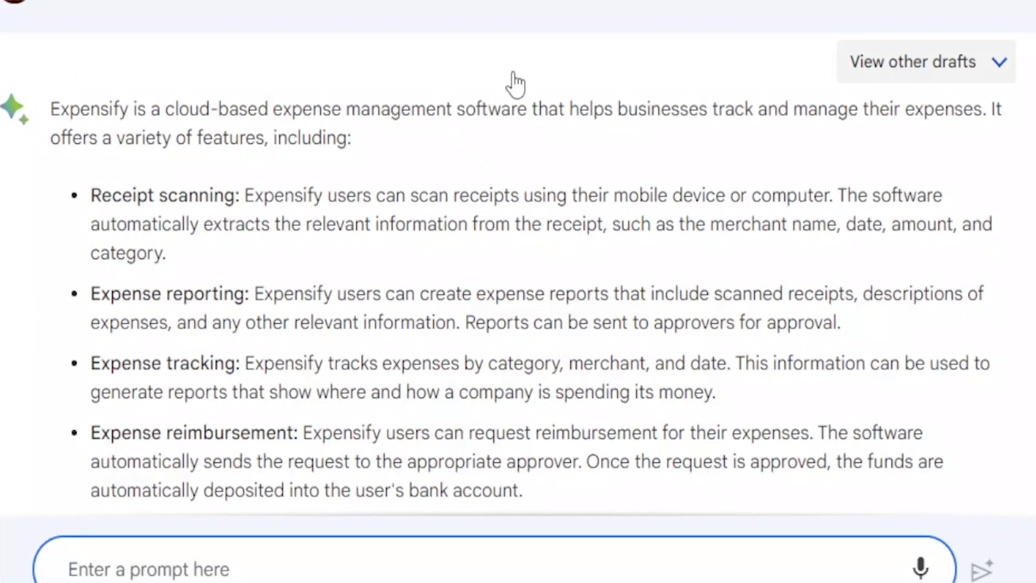
- Read Bard's introduction to Expensify and its points on receipt scanning and expense reporting
drag(60, 110, 917, 111)
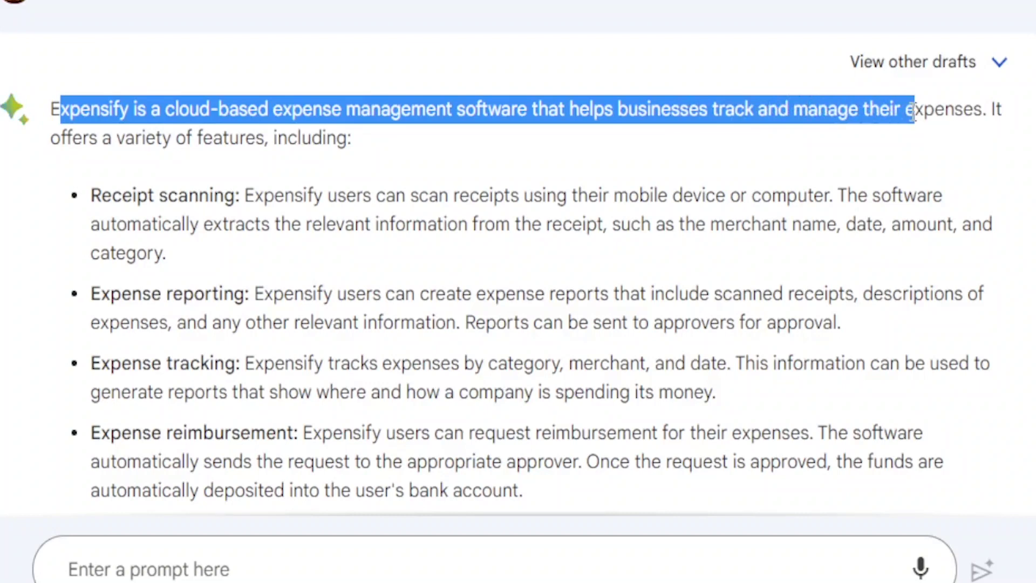
click(758, 135)
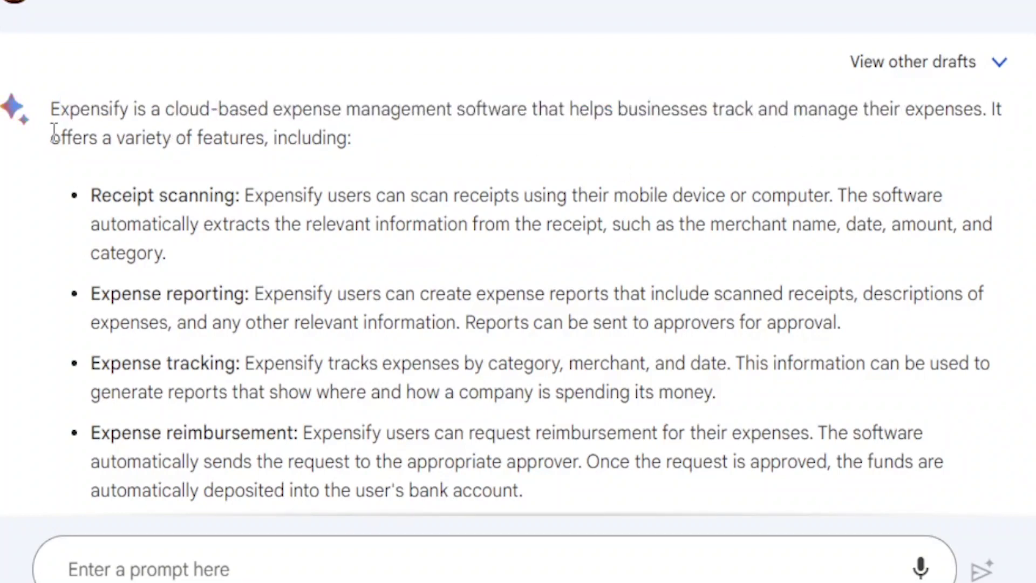
drag(51, 138, 196, 139)
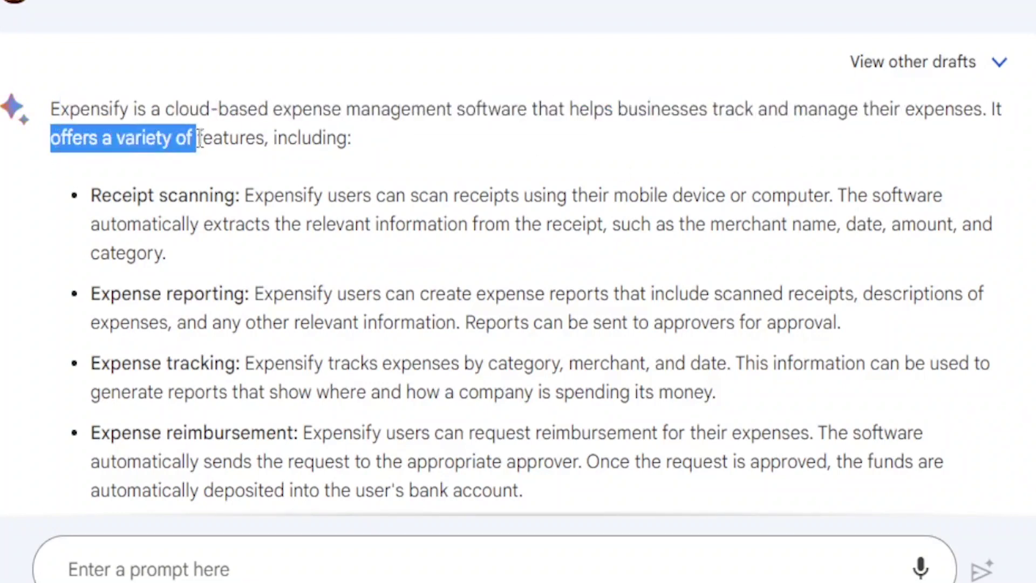
drag(92, 195, 237, 196)
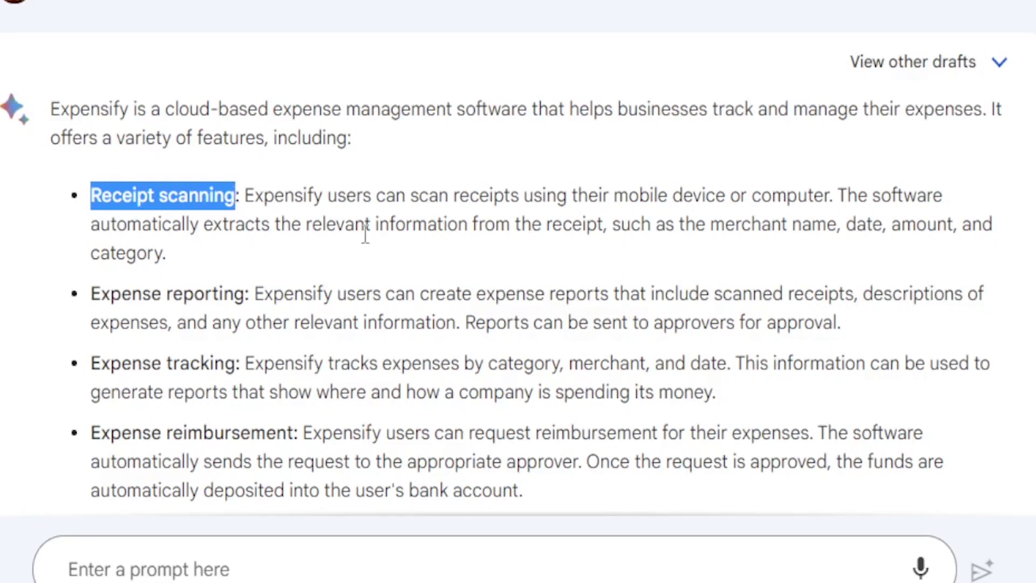
drag(306, 231, 543, 254)
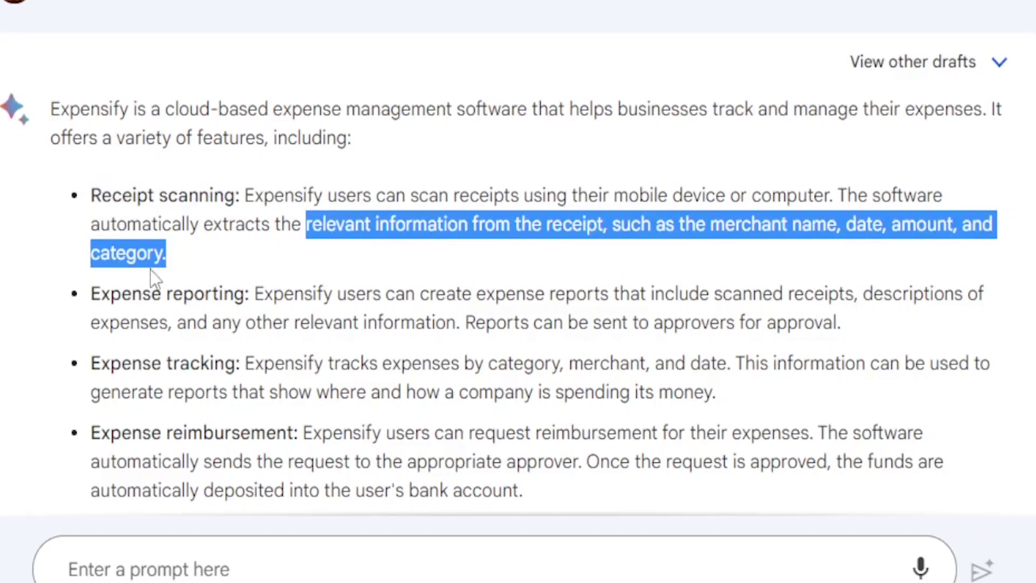
click(105, 302)
drag(93, 295, 239, 294)
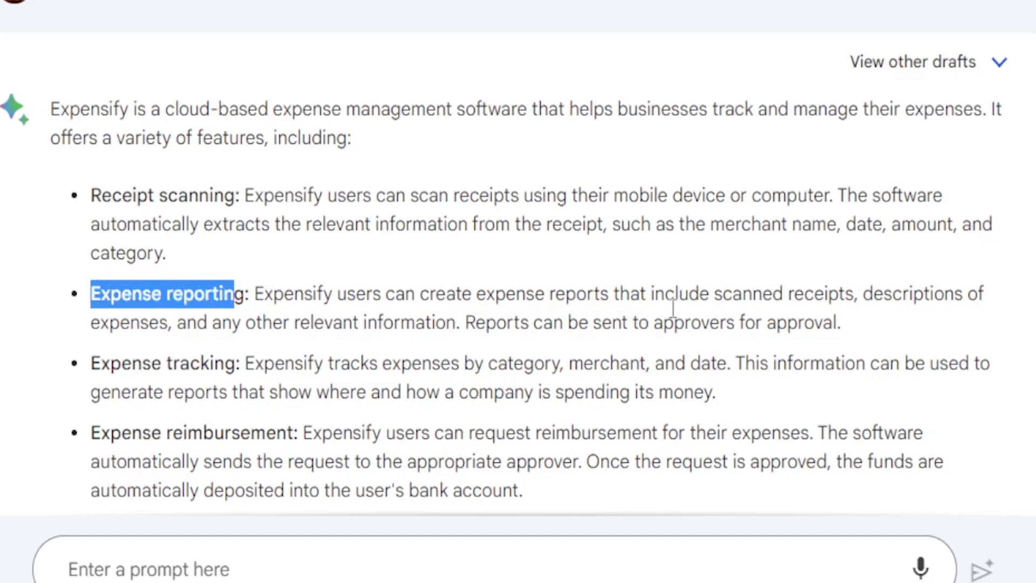
click(808, 300)
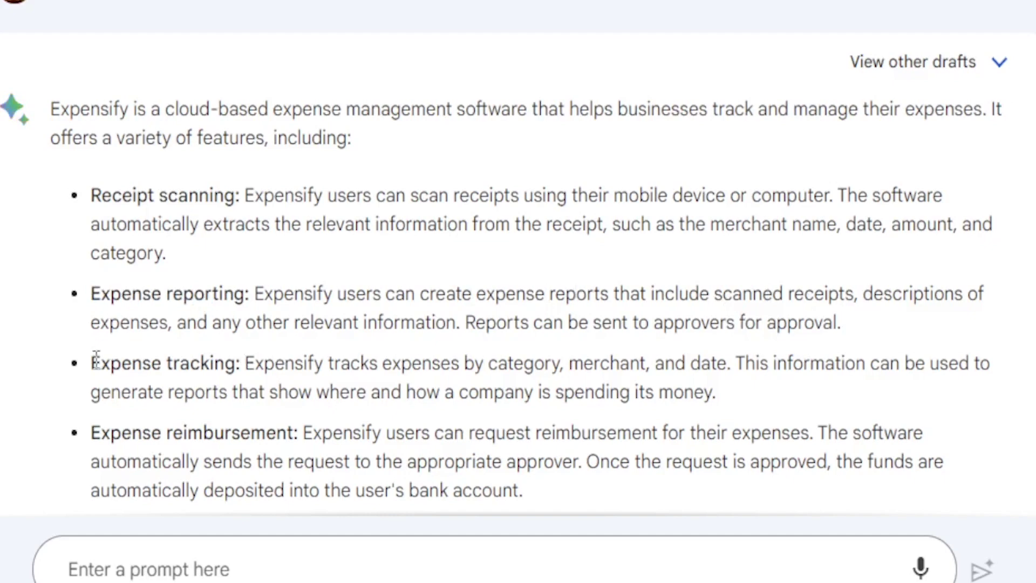
- Read the points on expense tracking and expense reimbursement in Bard's answer about Expensify
drag(95, 362, 231, 362)
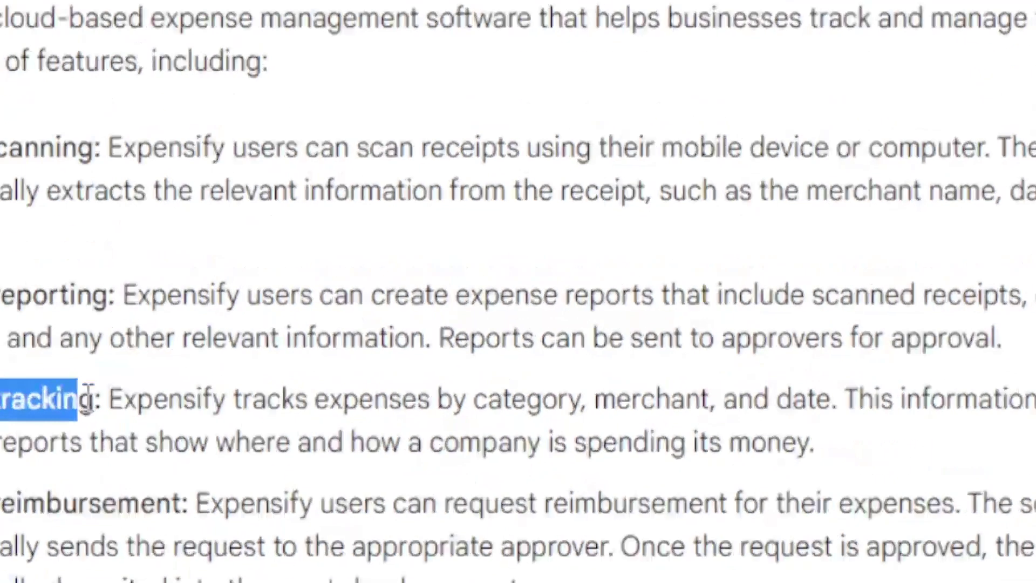
click(87, 390)
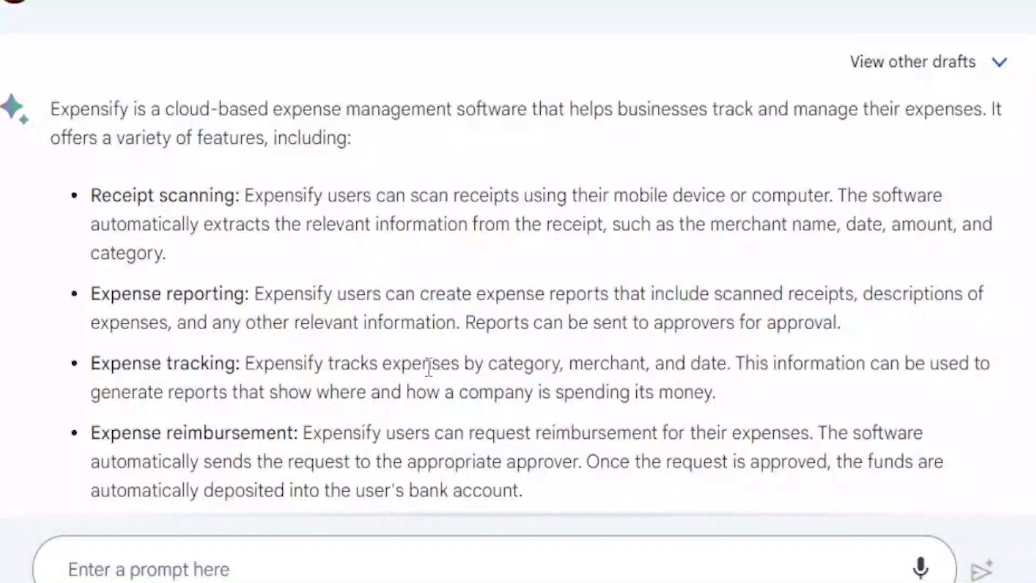
drag(464, 363, 726, 352)
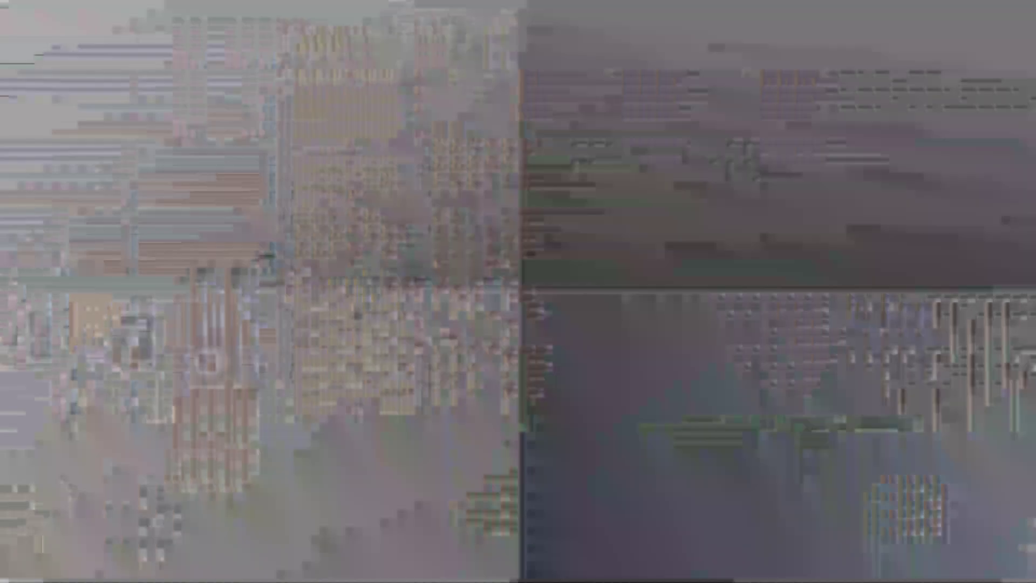
drag(293, 433, 103, 439)
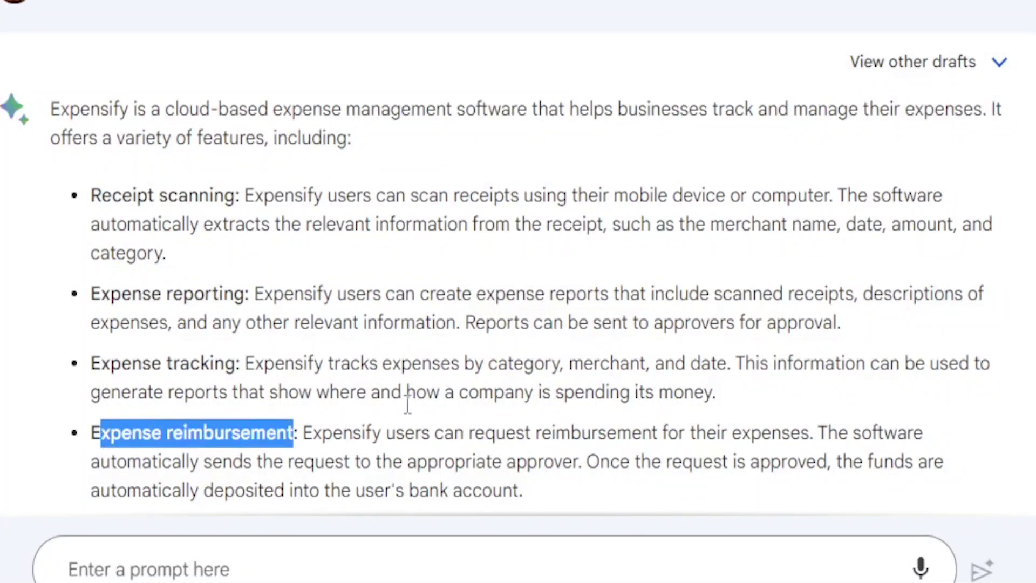
drag(533, 439, 804, 427)
drag(203, 461, 577, 461)
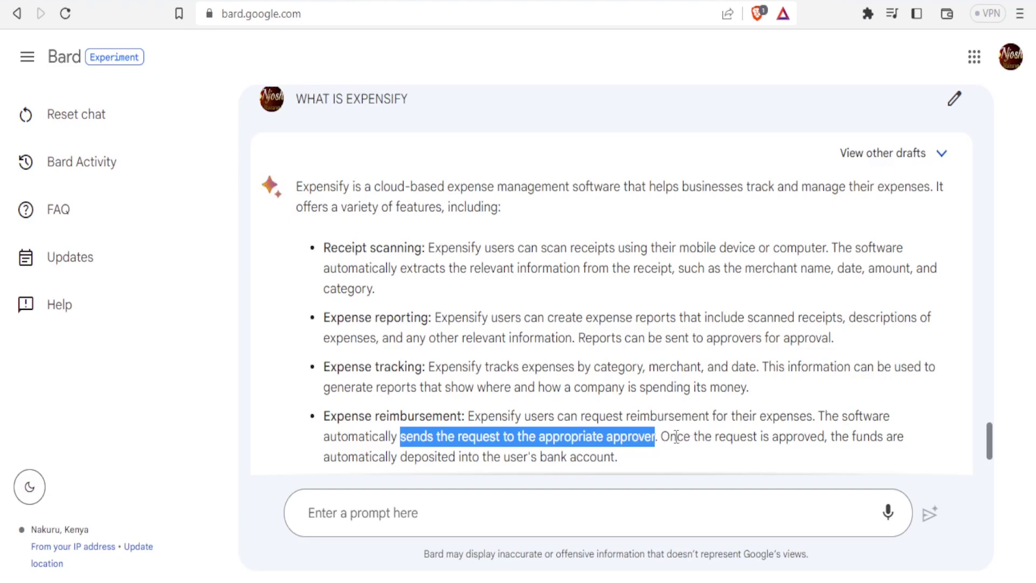
drag(326, 458, 464, 452)
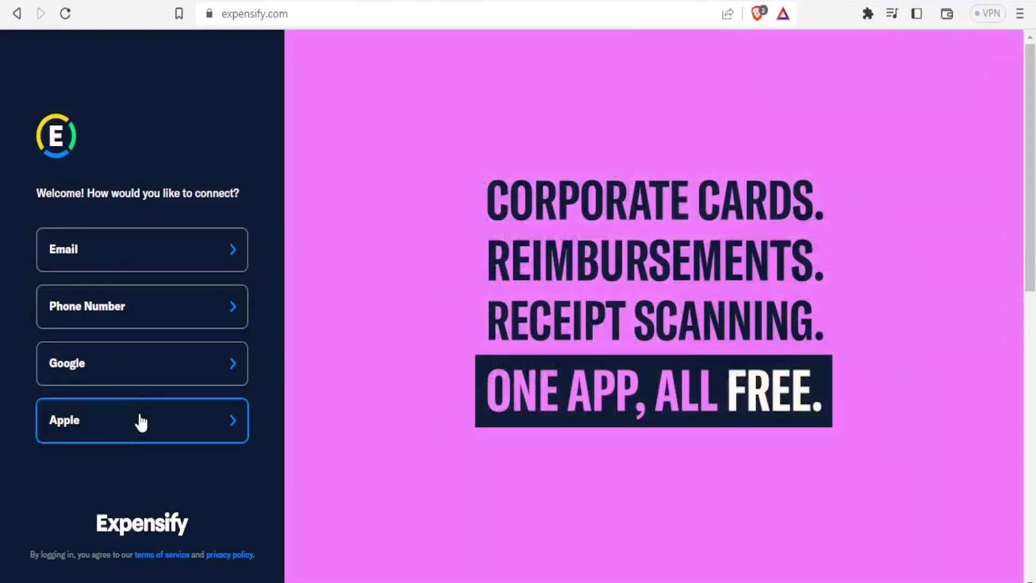
- On expensify.com, join with the email option, entering the new account's email address
click(93, 254)
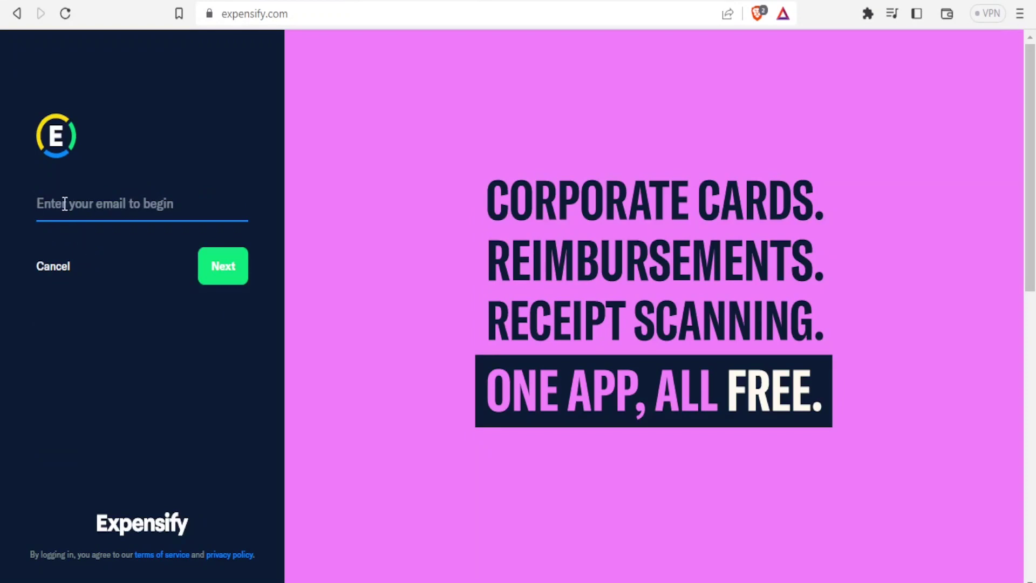
key(ctrl+v)
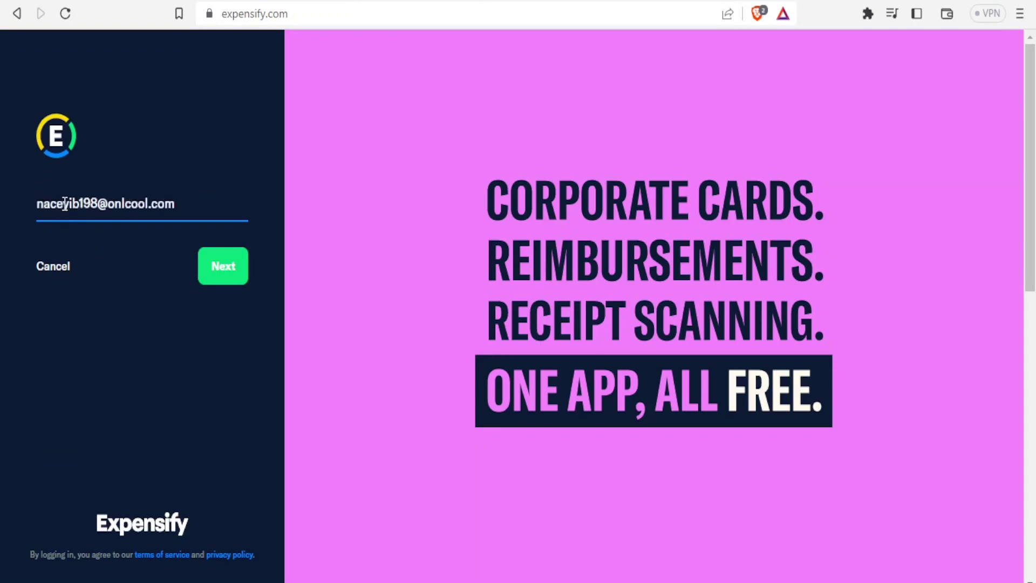
click(226, 264)
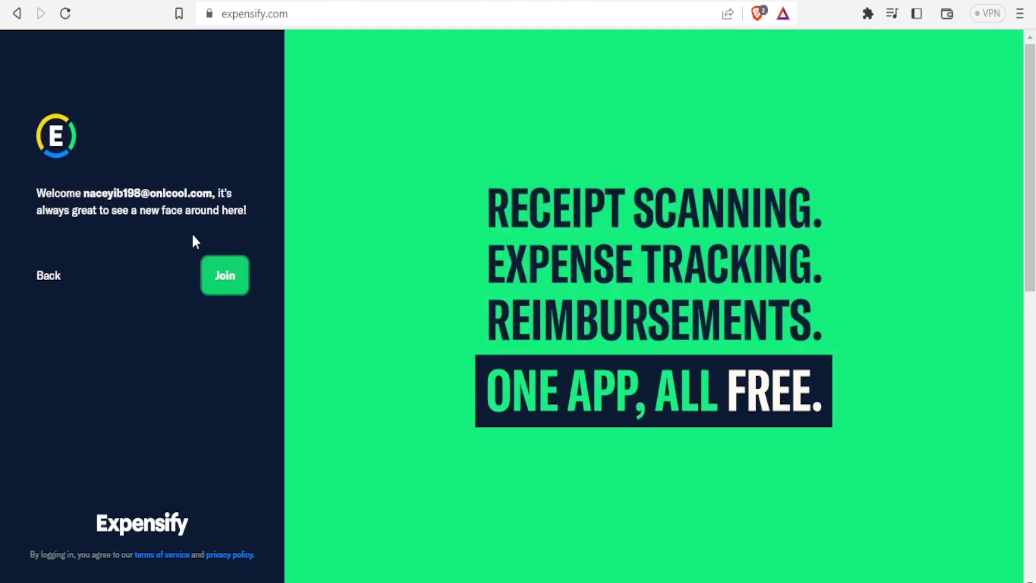
click(235, 289)
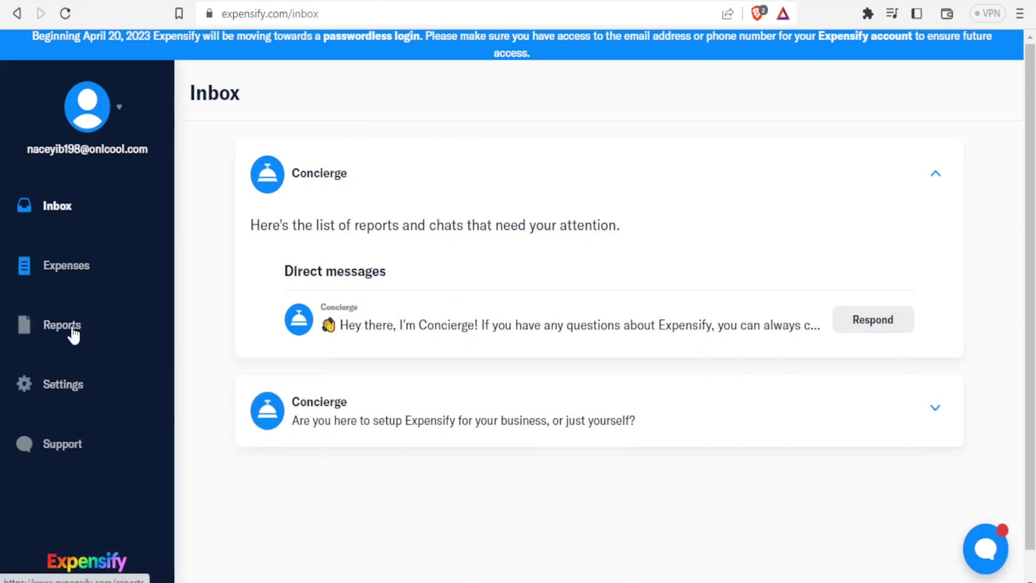
- Look over the Inbox, Expenses and Reports pages and the Settings options of the new account
click(55, 210)
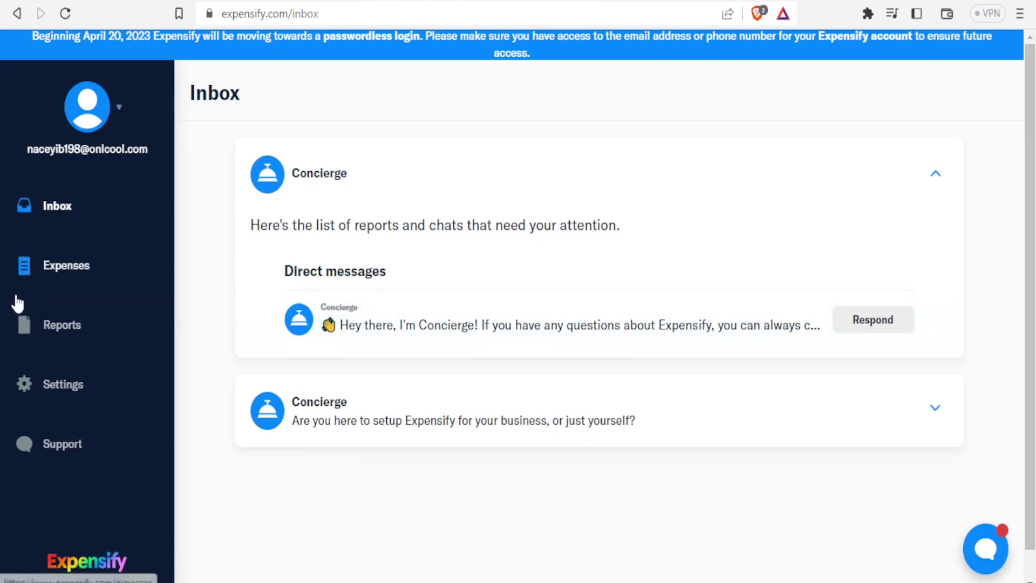
click(41, 270)
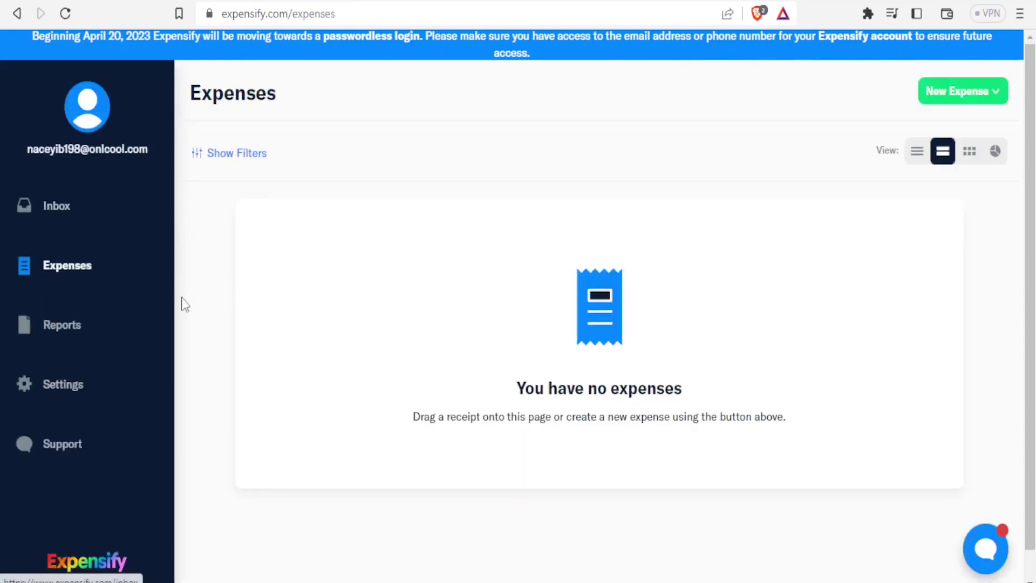
click(66, 328)
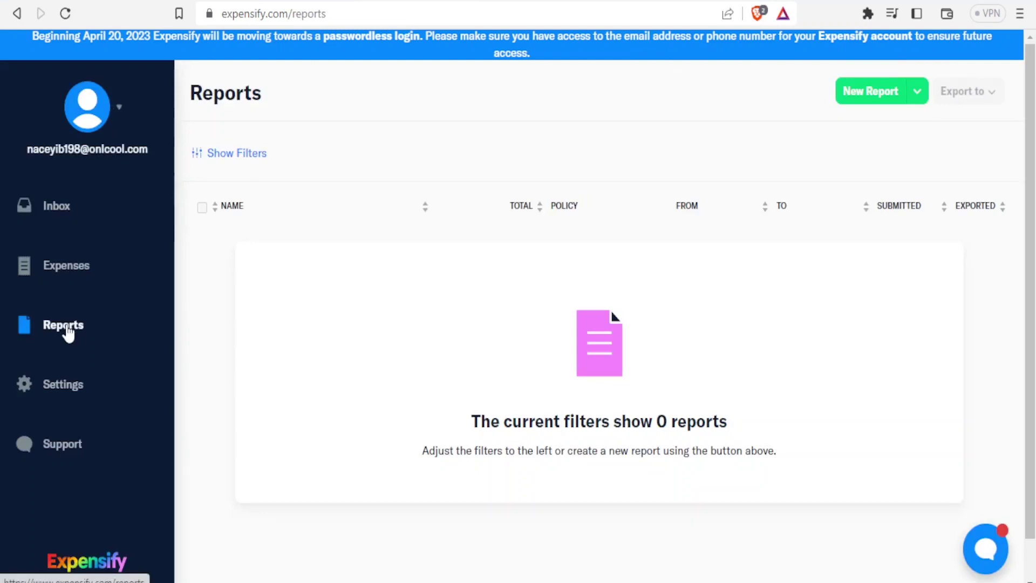
mouse_move(55, 373)
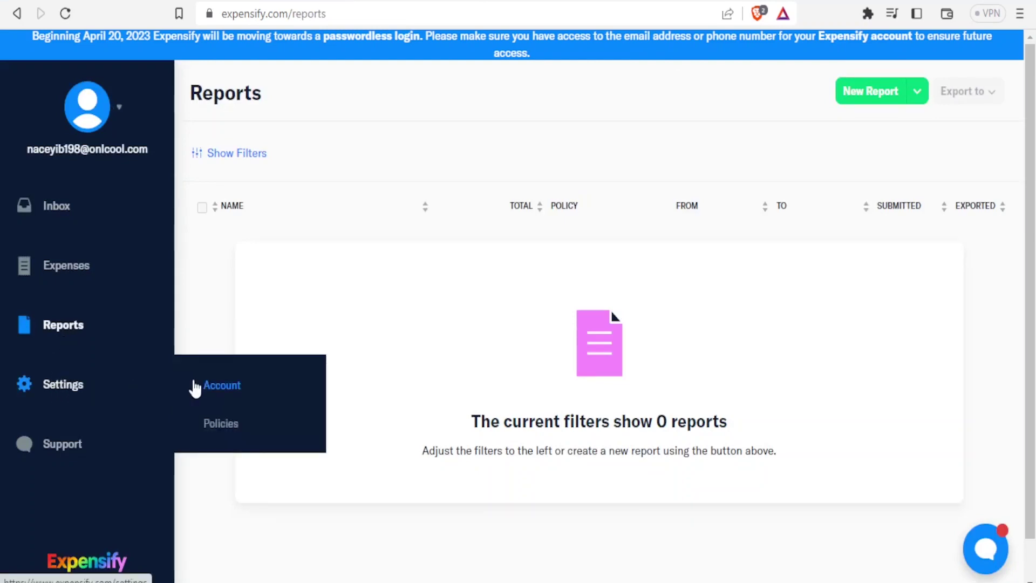
- In the Inbox, expand Concierge's business-or-individual setup question and choose Business
click(55, 206)
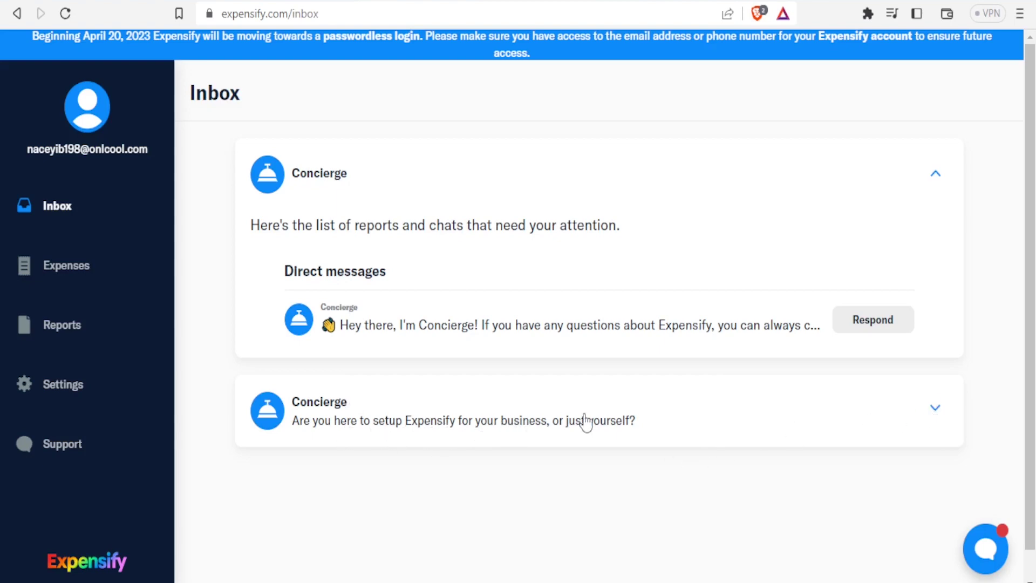
click(936, 411)
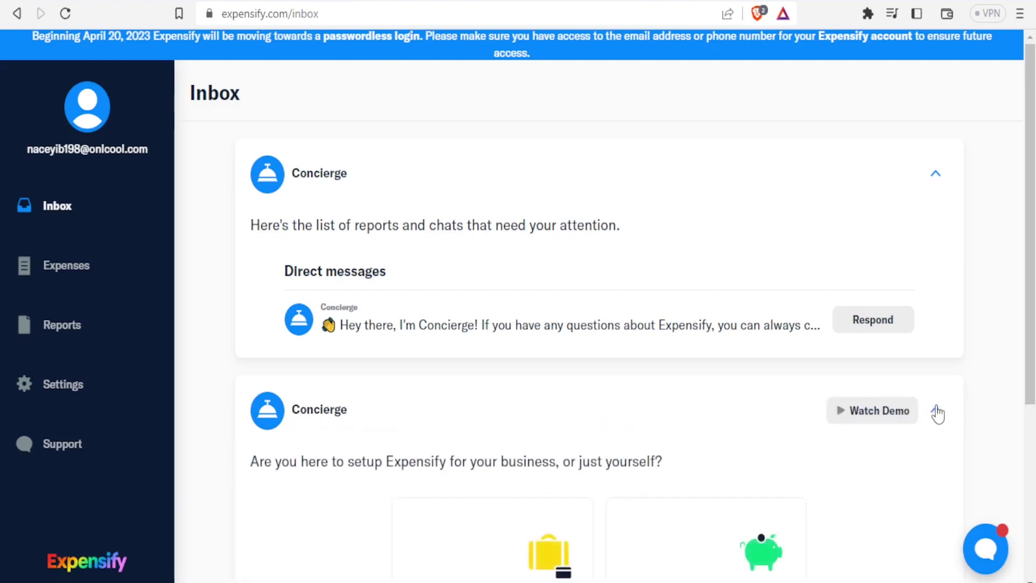
drag(1028, 334, 1032, 521)
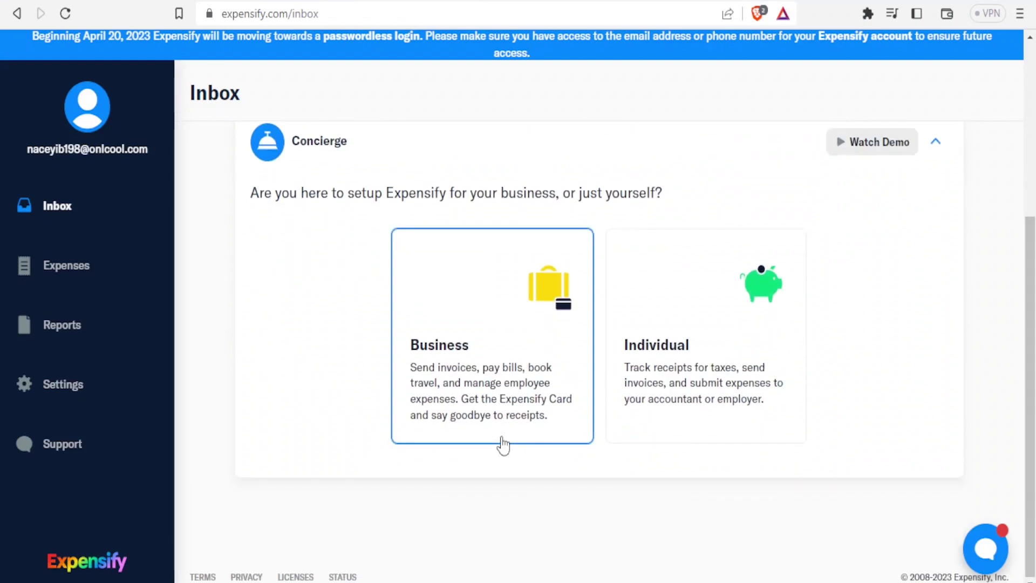
click(465, 387)
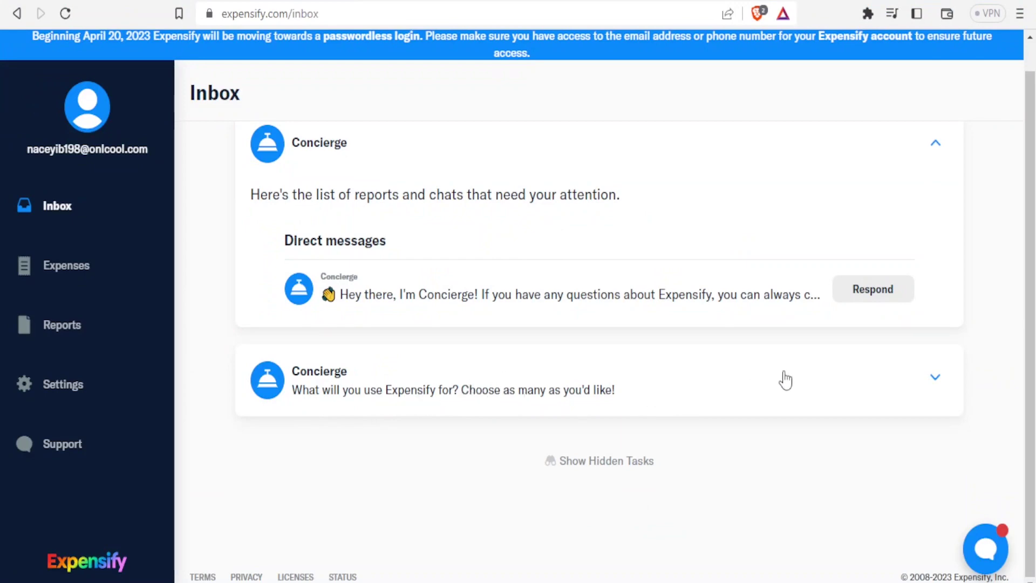
- Answer what Expensify will be used for with Manage Expenses, Pay Bills, Send Invoices, Book Travel and Get Expensify Card, and submit
click(934, 379)
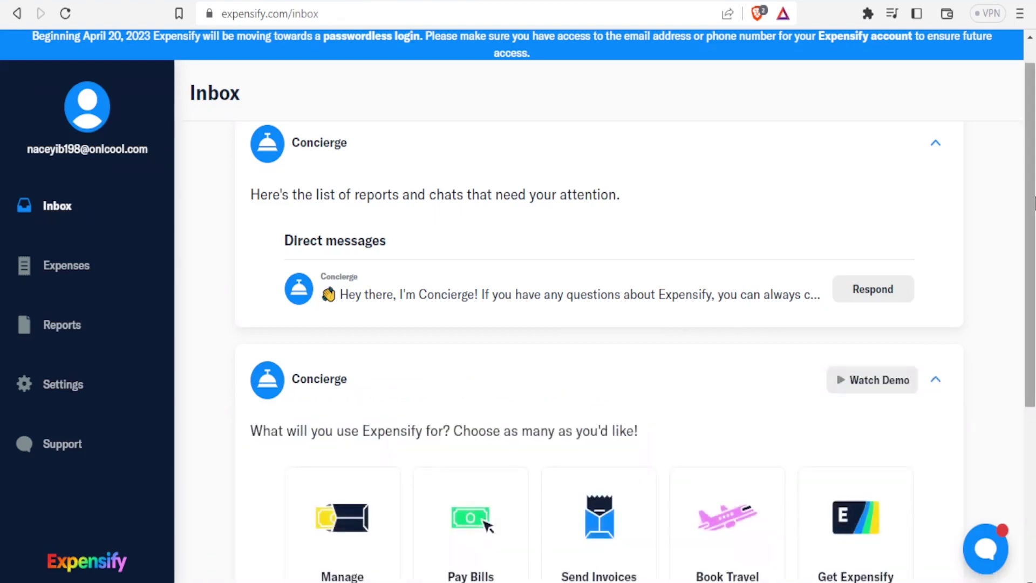
scroll(1034, 204, down, 3)
click(374, 411)
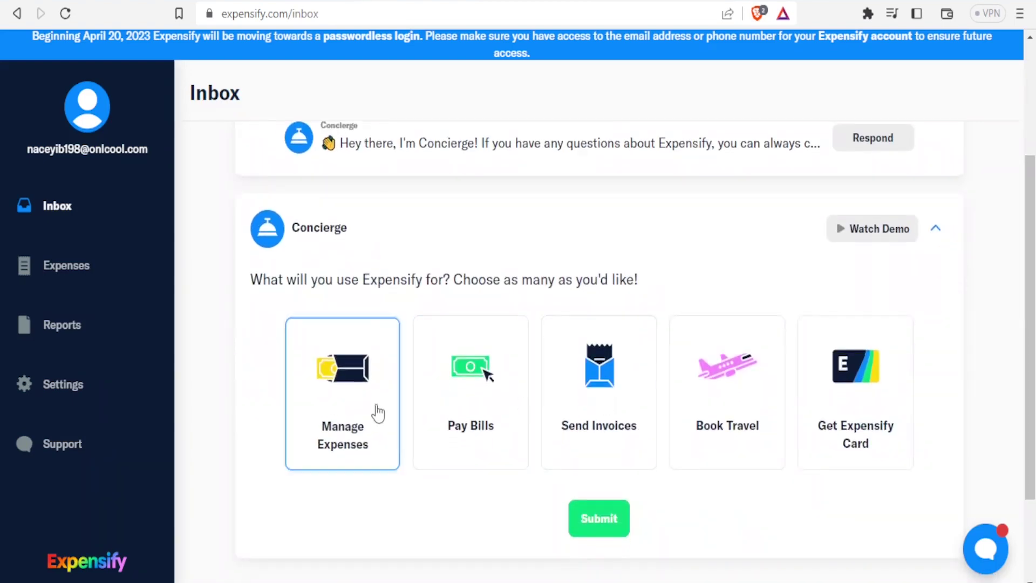
click(490, 395)
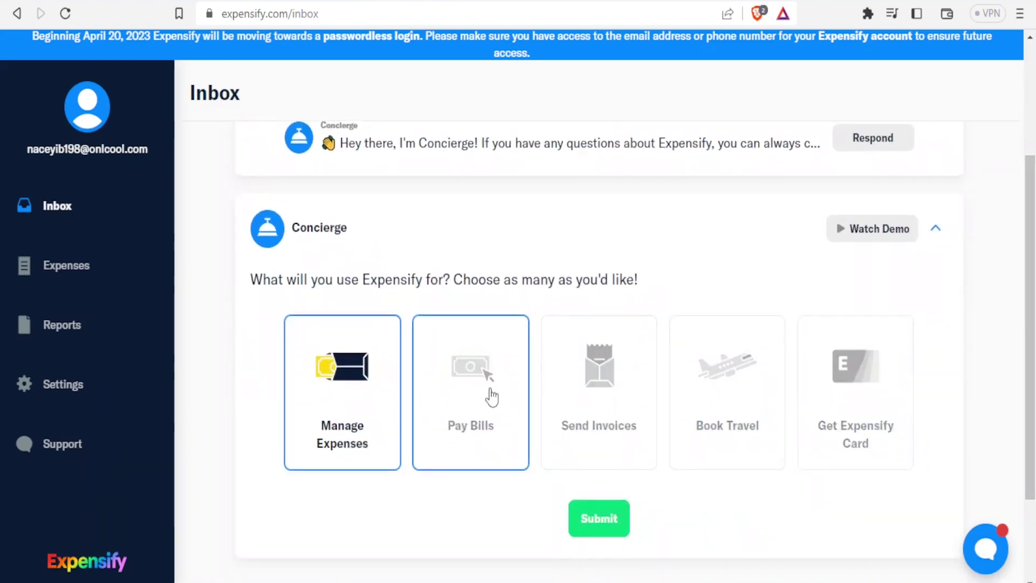
click(596, 388)
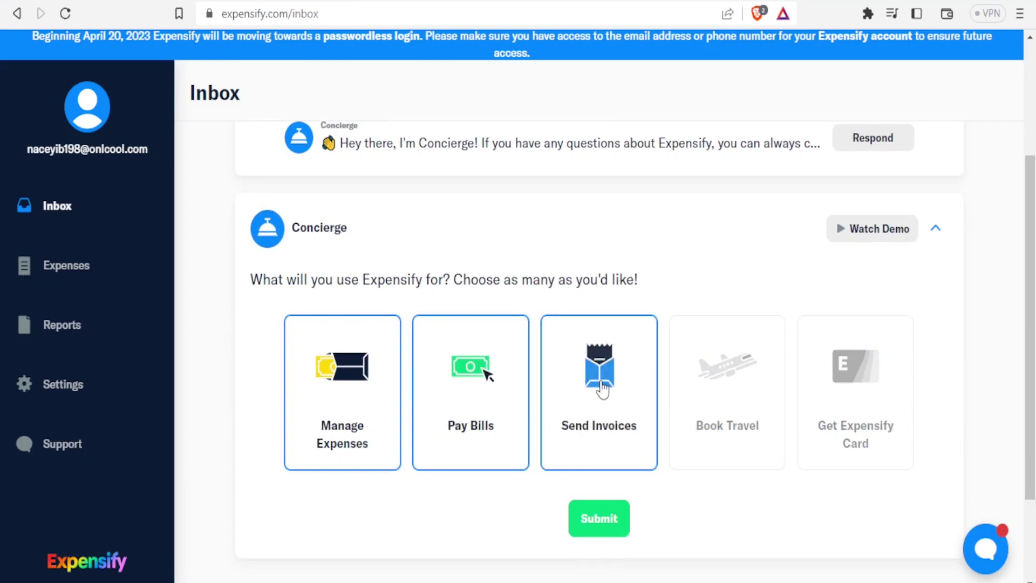
click(708, 392)
click(851, 362)
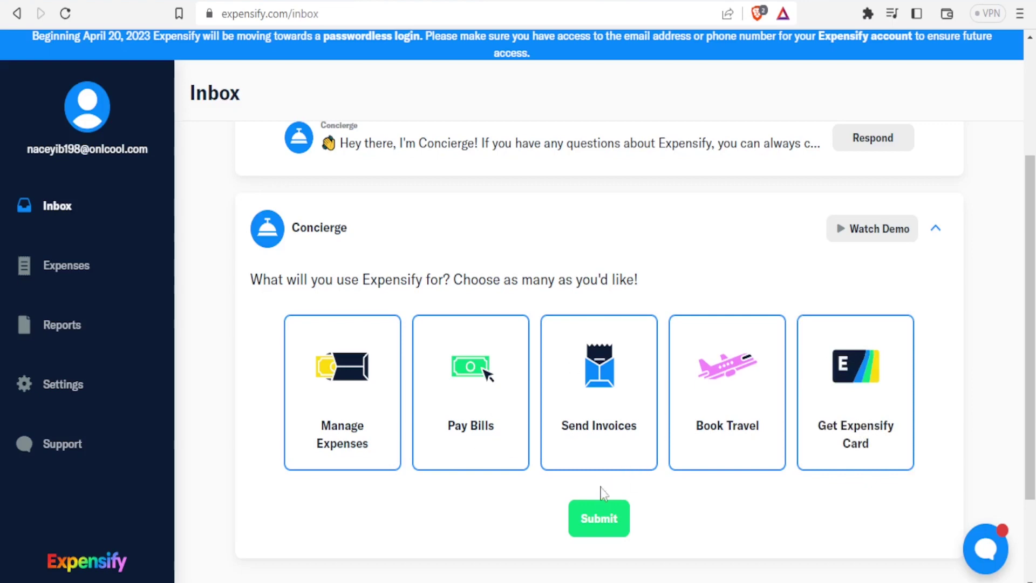
click(585, 522)
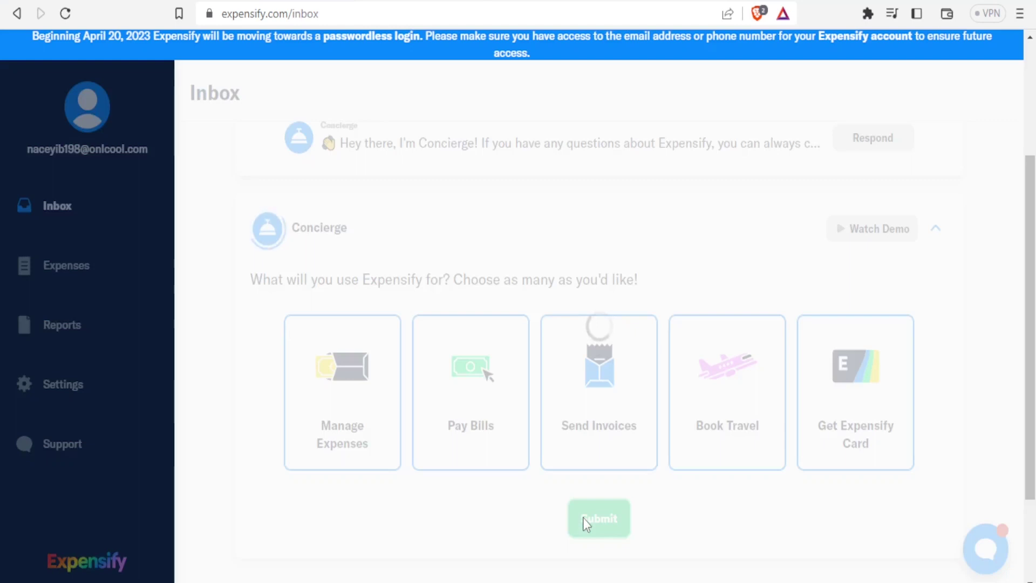
- Open Concierge's Inbox task about automating invoices and collecting payments, and create the first invoice from it
scroll(1031, 168, up, 1)
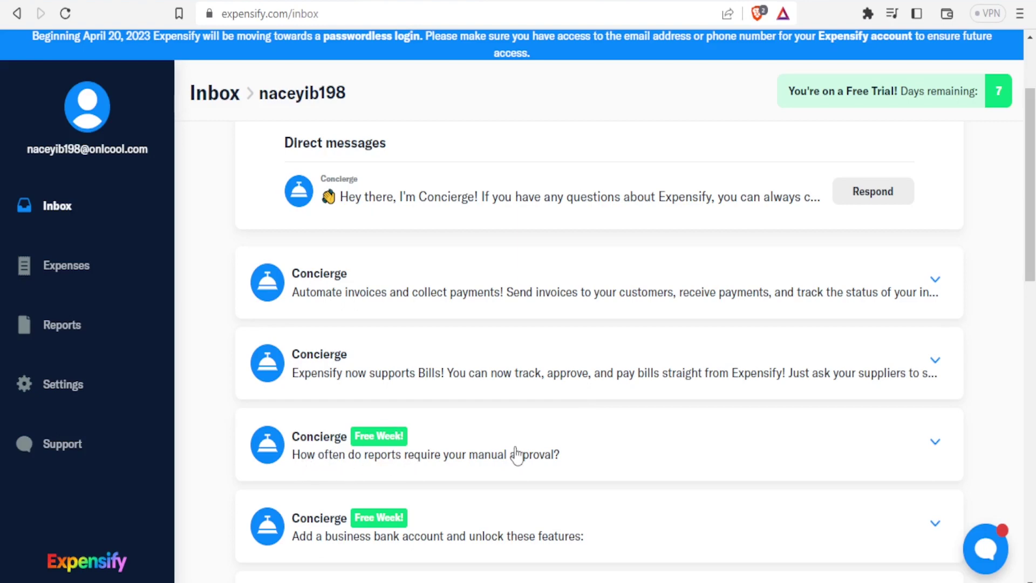
drag(1031, 263, 1031, 335)
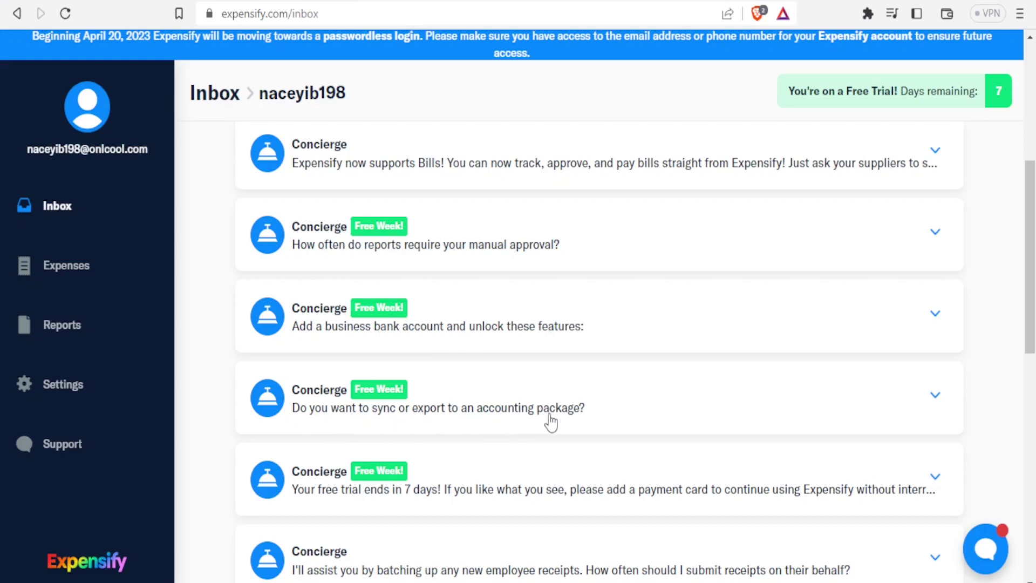
scroll(1028, 275, down, 6)
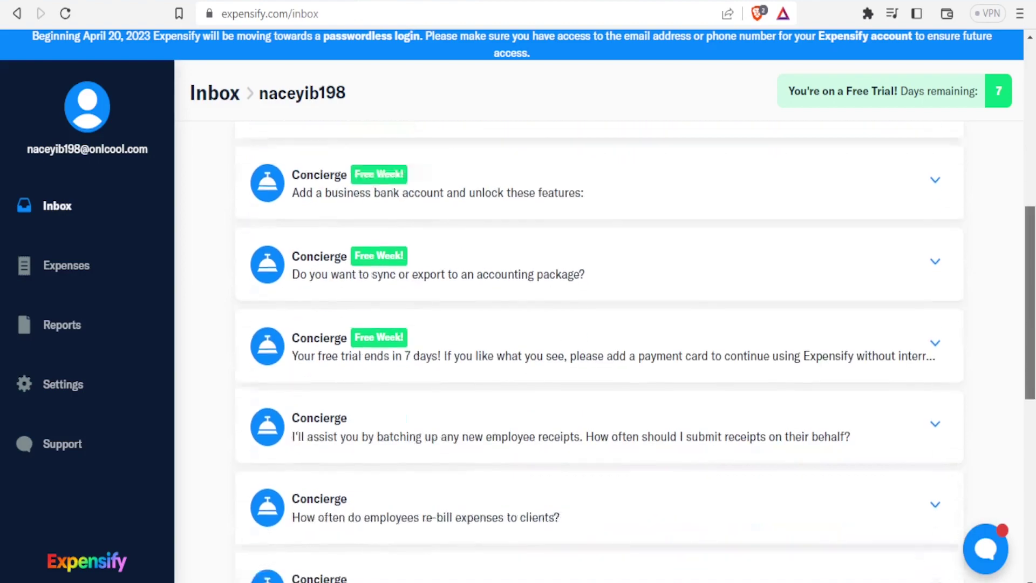
scroll(598, 351, down, 4)
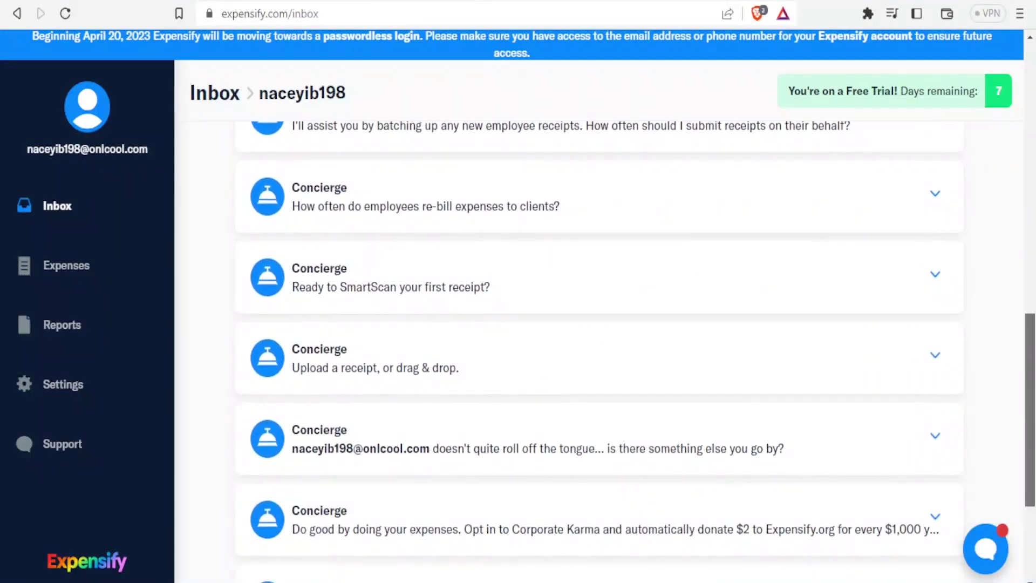
scroll(598, 351, up, 12)
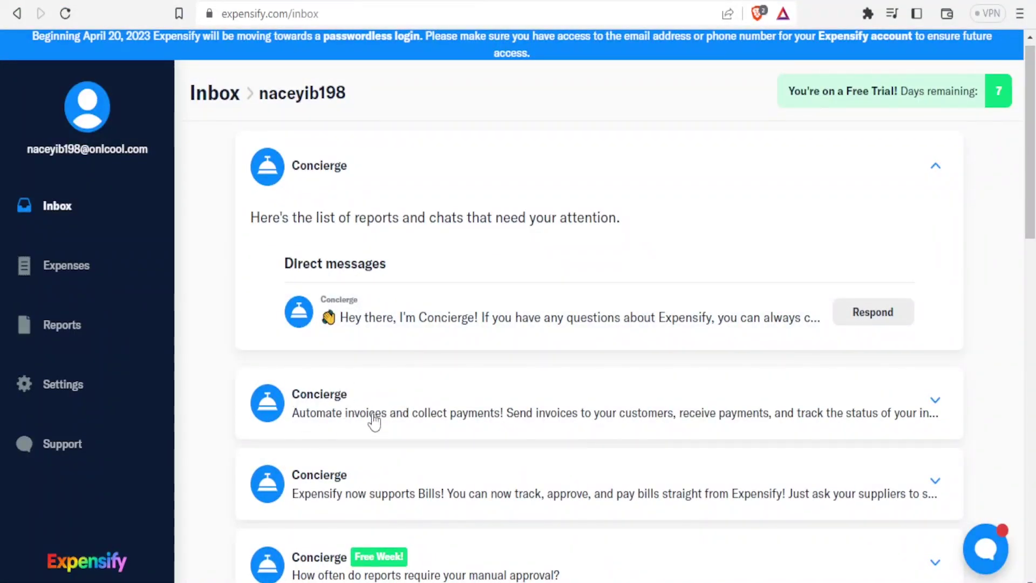
click(461, 417)
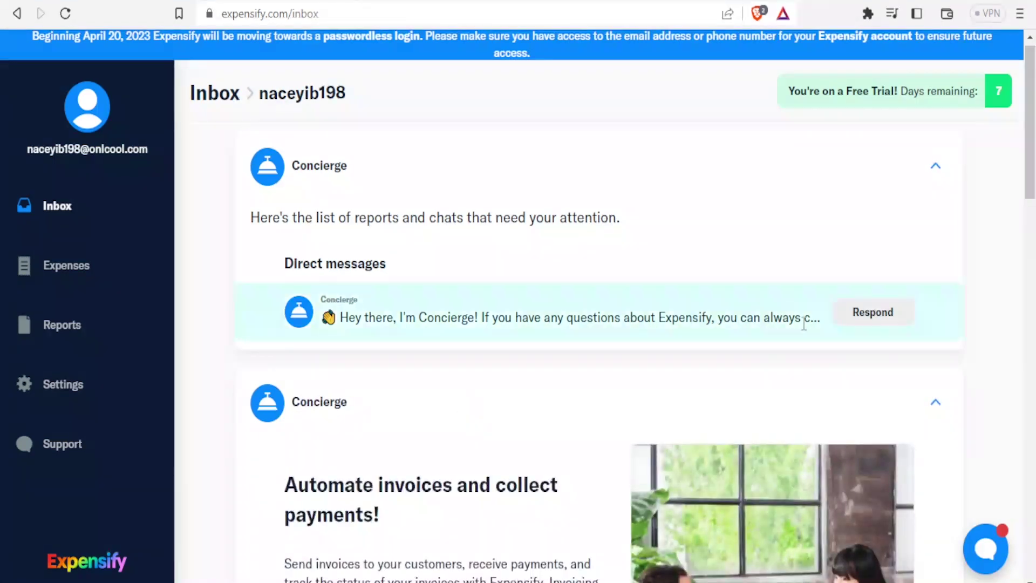
scroll(1005, 195, down, 5)
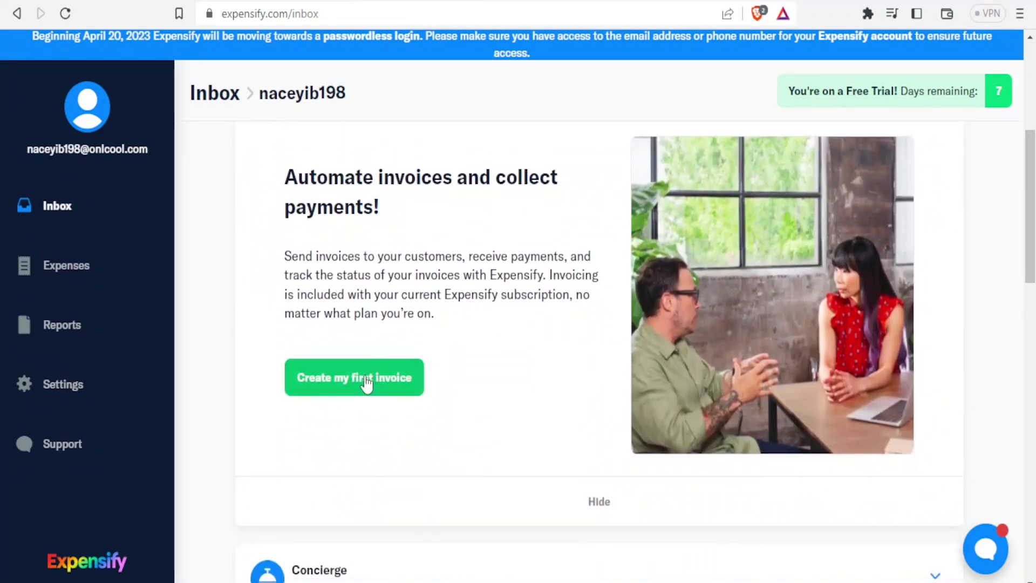
click(366, 381)
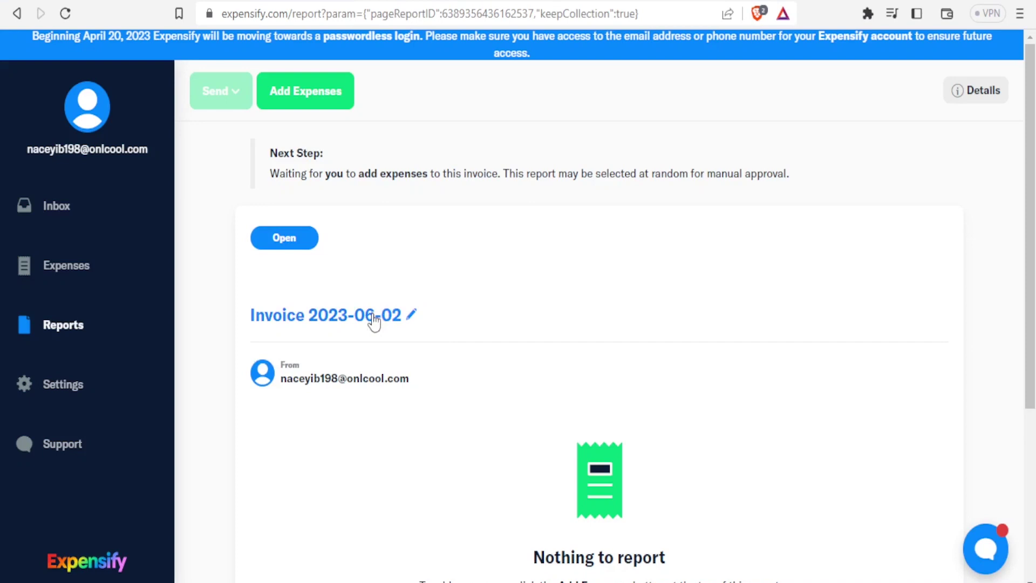
- Rename the invoice as "Invoice To Explain Me"
click(374, 319)
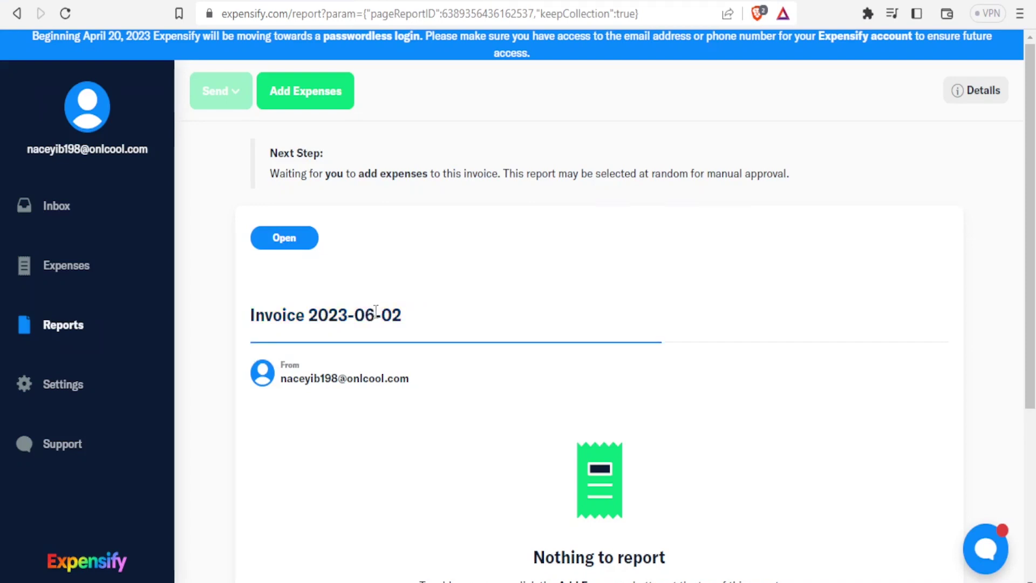
drag(408, 313, 310, 314)
text(To Explain Me)
- Start a new expense on the invoice with merchant Scott Studio and a total of 1000
scroll(310, 317, down, 3)
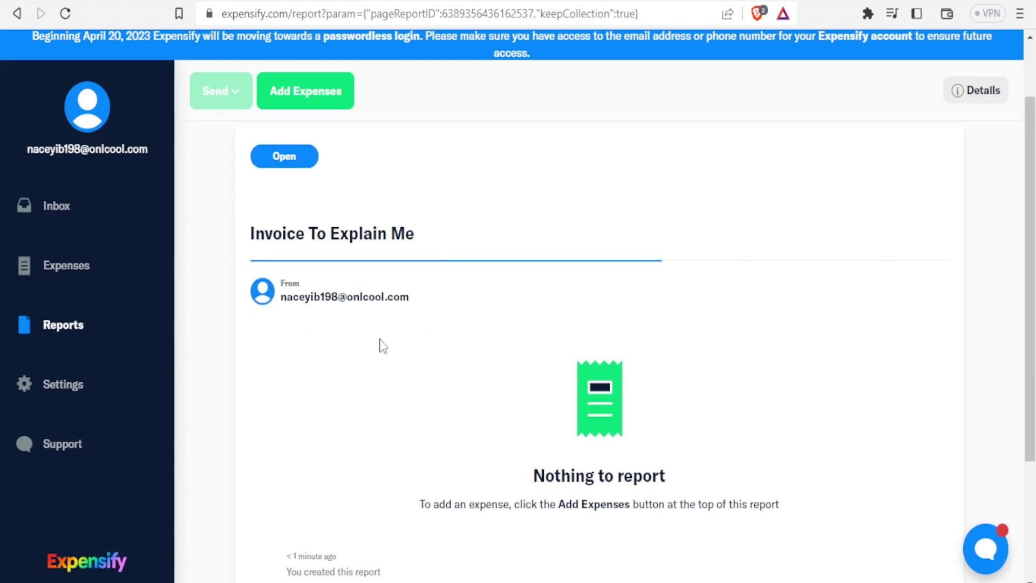
drag(1031, 231, 1030, 321)
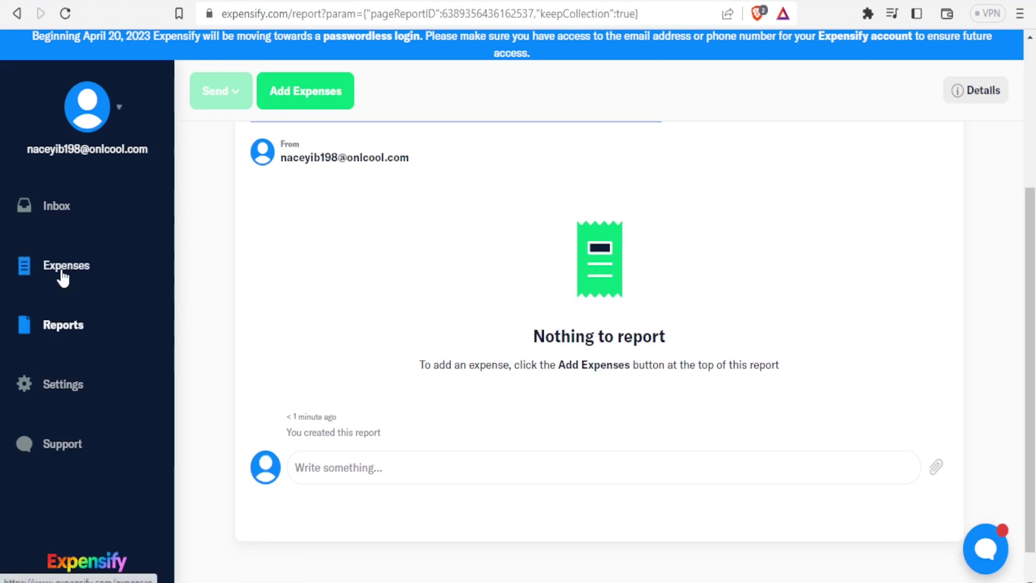
click(603, 278)
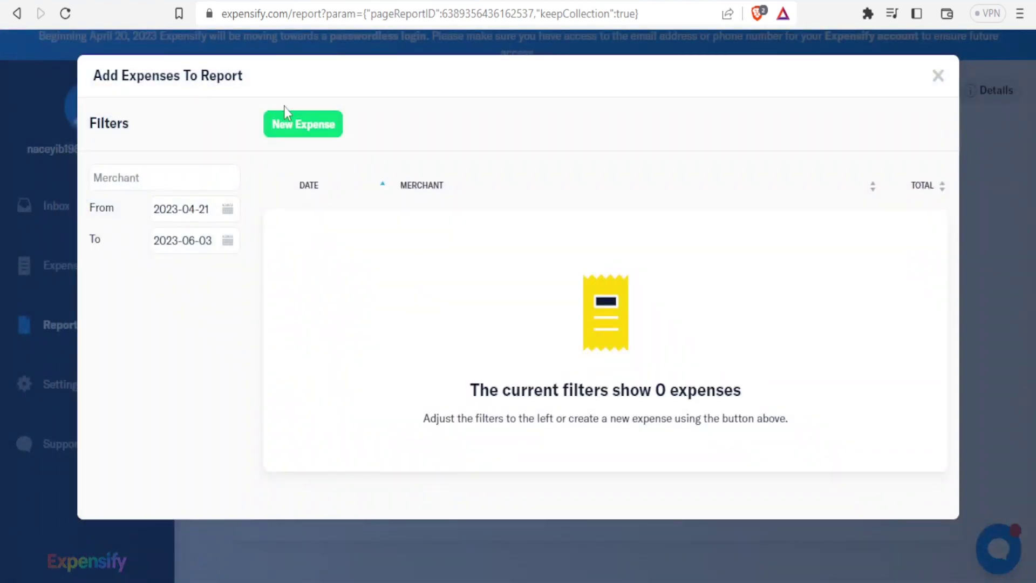
click(304, 125)
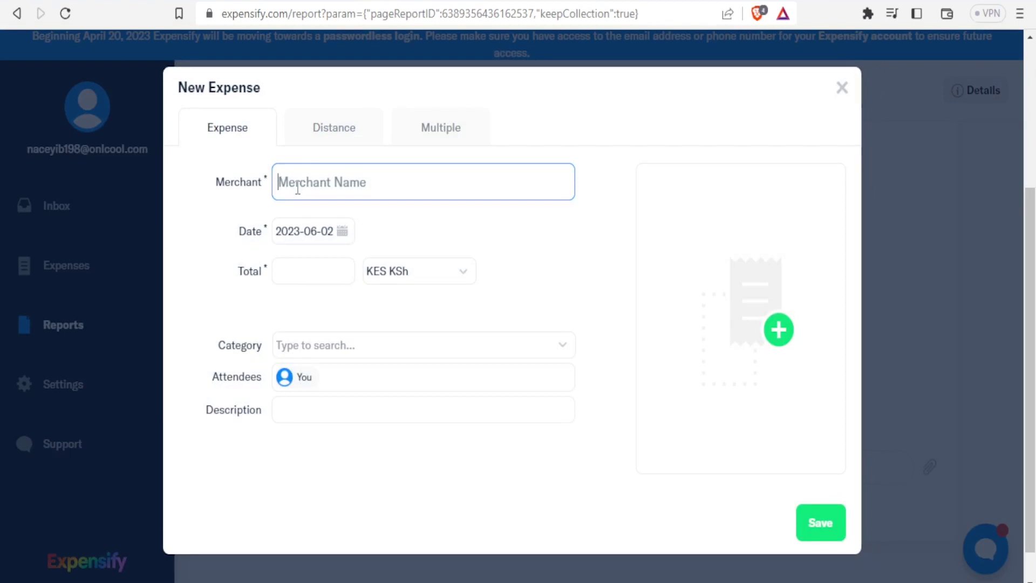
text(Scott)
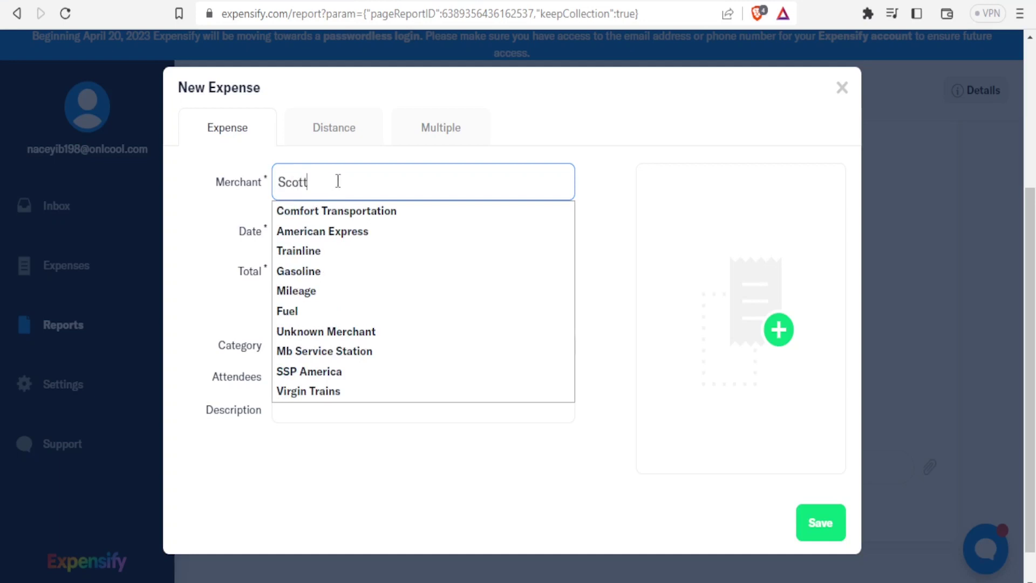
text( Studio)
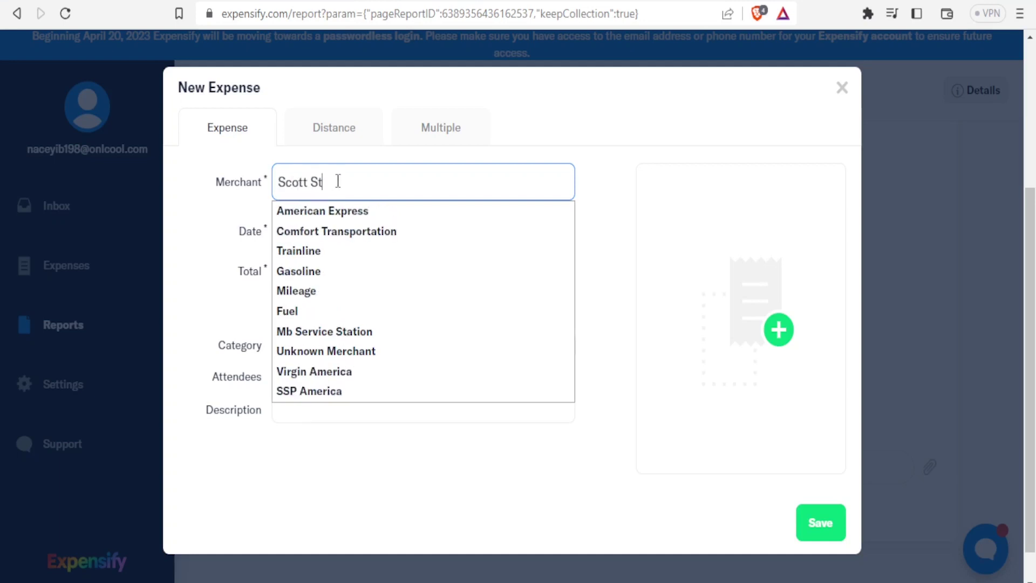
key(Tab)
click(298, 275)
click(299, 275)
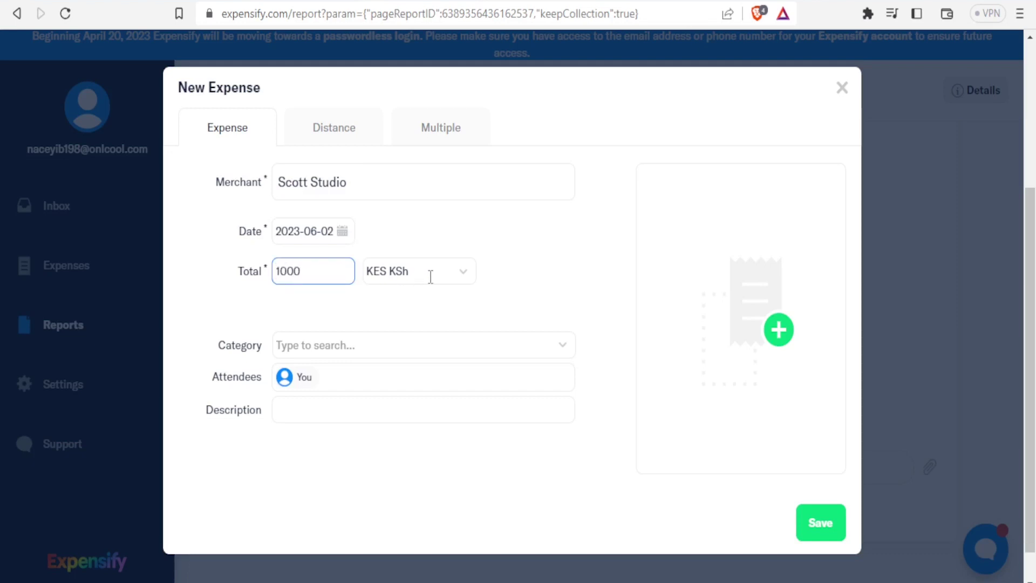
- Examine the currency choices and the Distance form of the new expense, and return to the Expense form
click(464, 276)
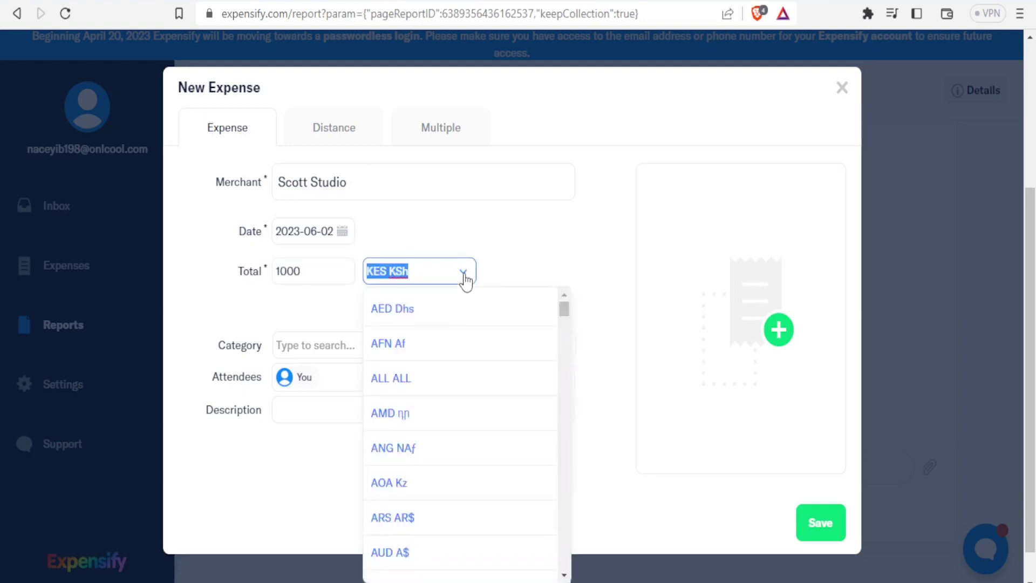
mouse_move(564, 309)
mouse_down()
mouse_move(566, 396)
mouse_move(562, 303)
mouse_up()
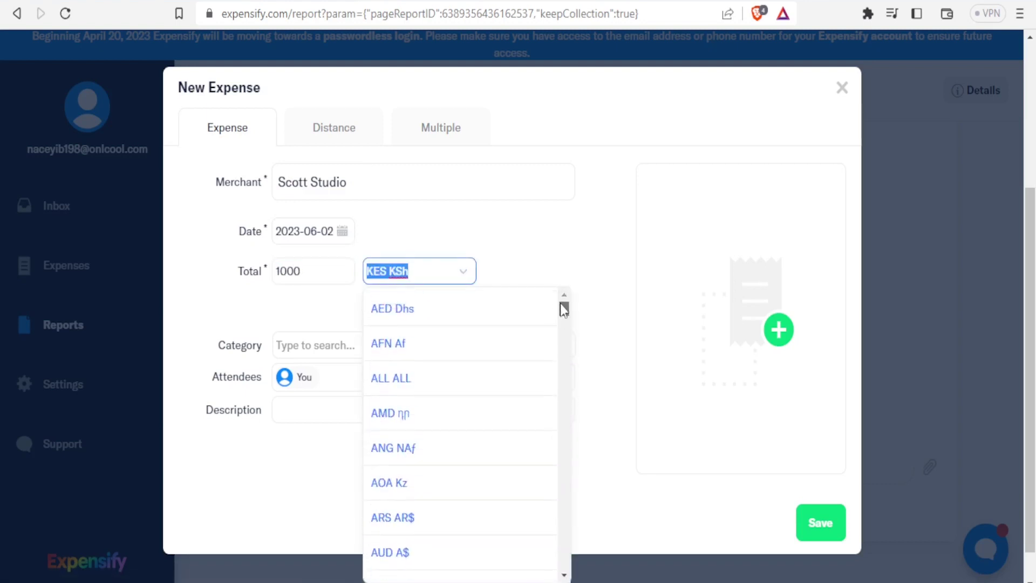
click(609, 214)
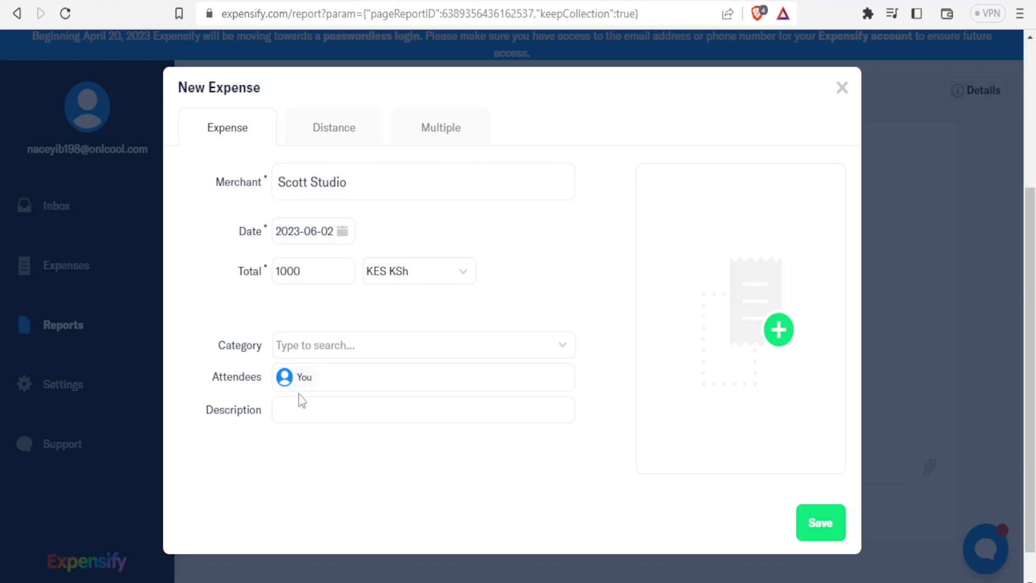
click(294, 419)
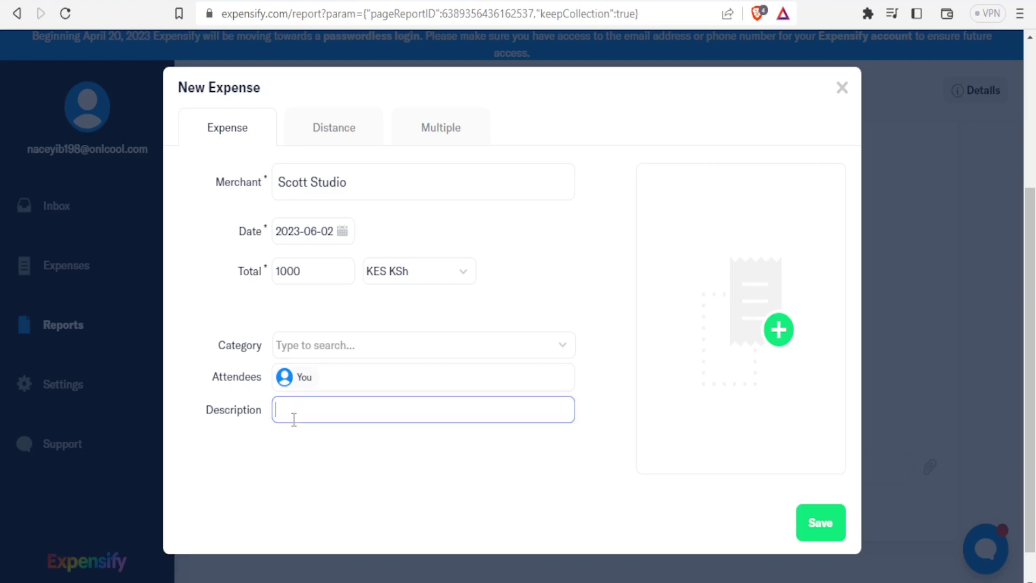
click(337, 138)
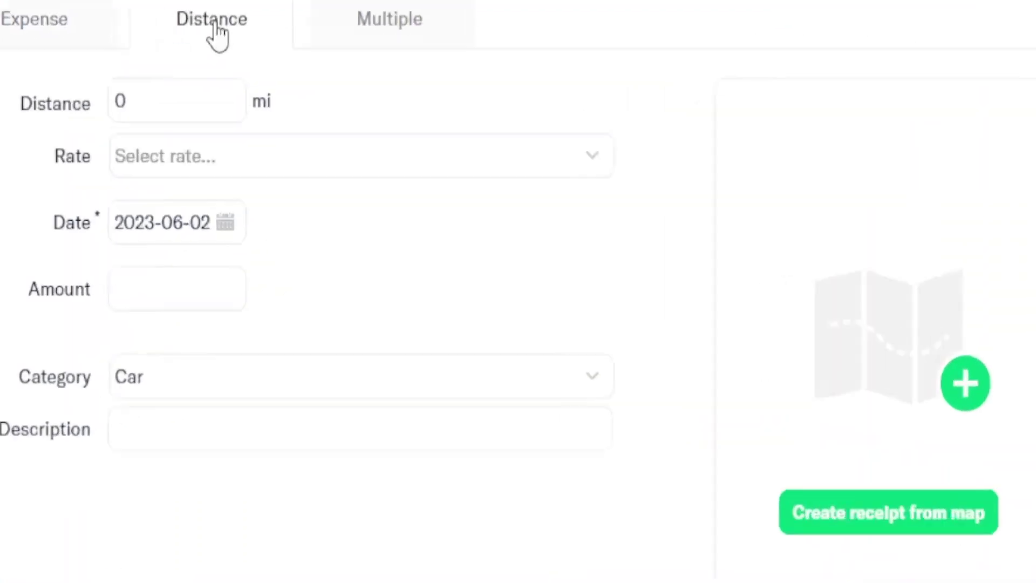
click(144, 102)
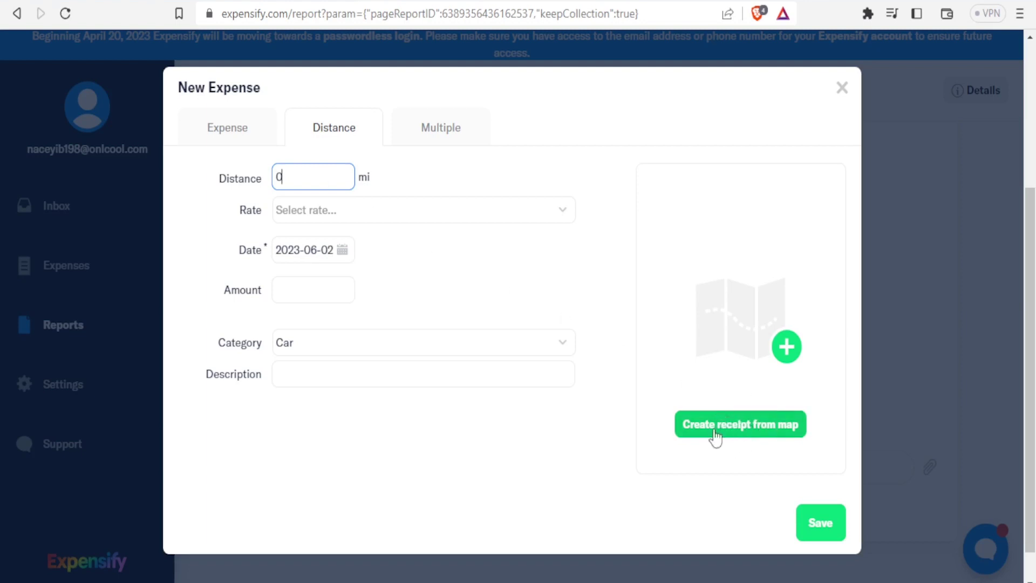
click(230, 136)
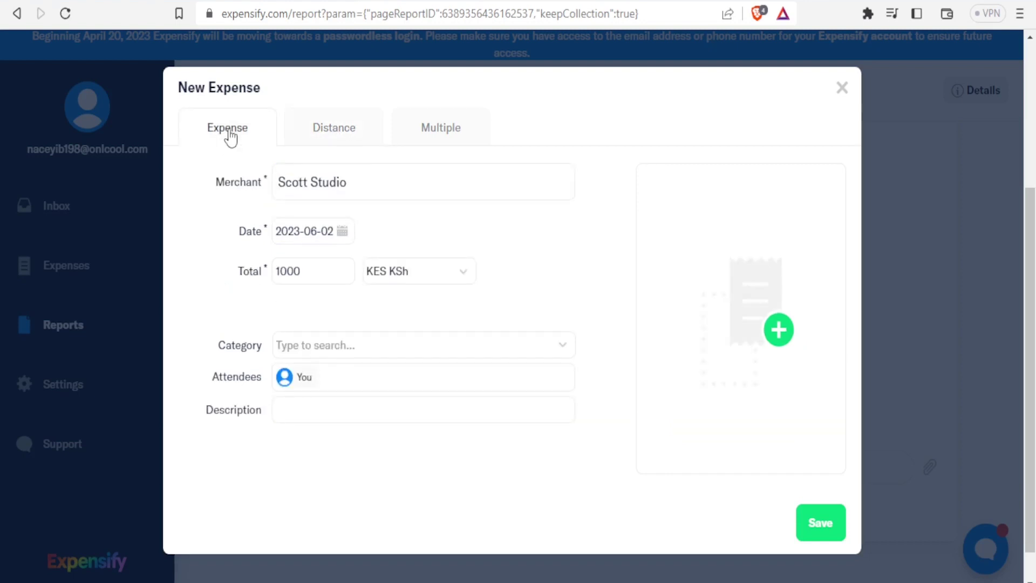
- Enter Videos as the expense description and save the expense to the invoice
click(315, 415)
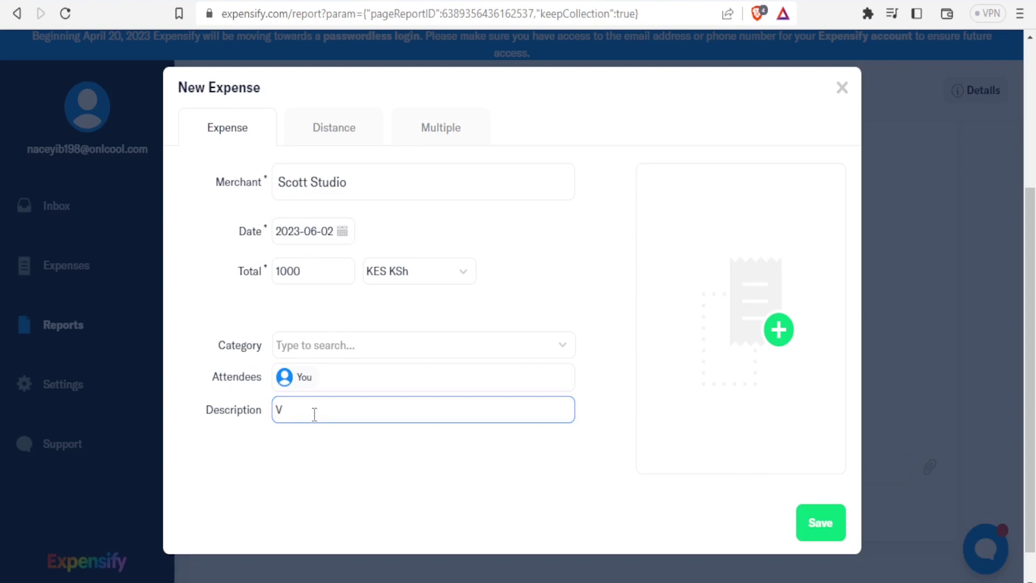
text(Videos)
click(816, 518)
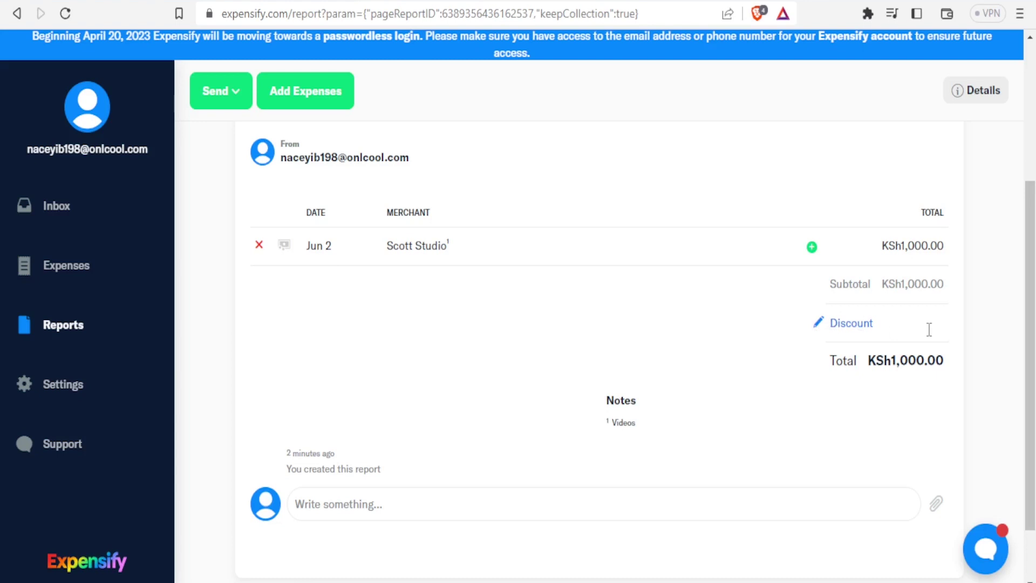
- Apply a KSh50.00 discount to the invoice
text(000)
key(Return)
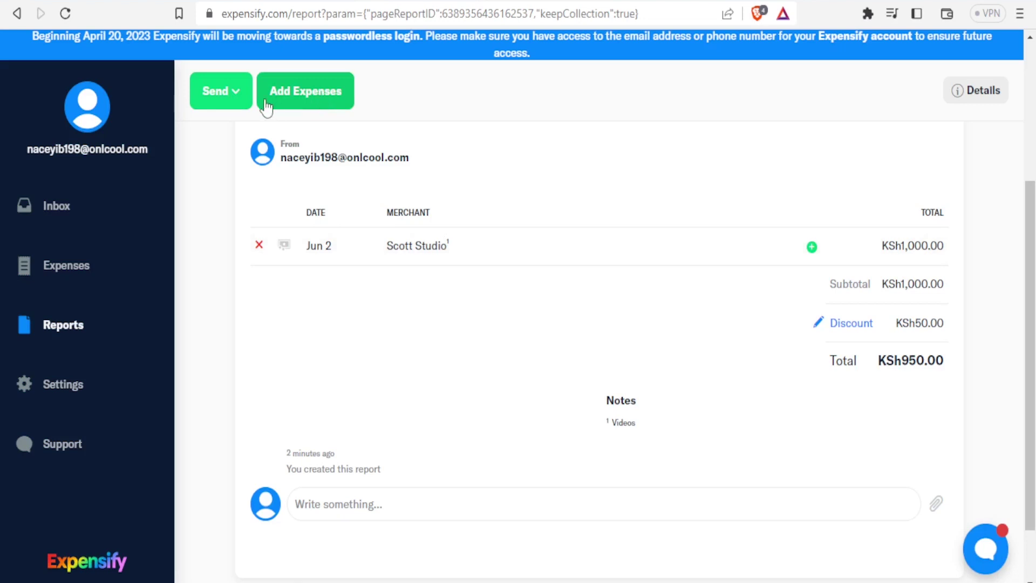
- In the invoice's sending details, try to set the first suggested contact as the recipient, leaving CC and Memo empty
click(220, 95)
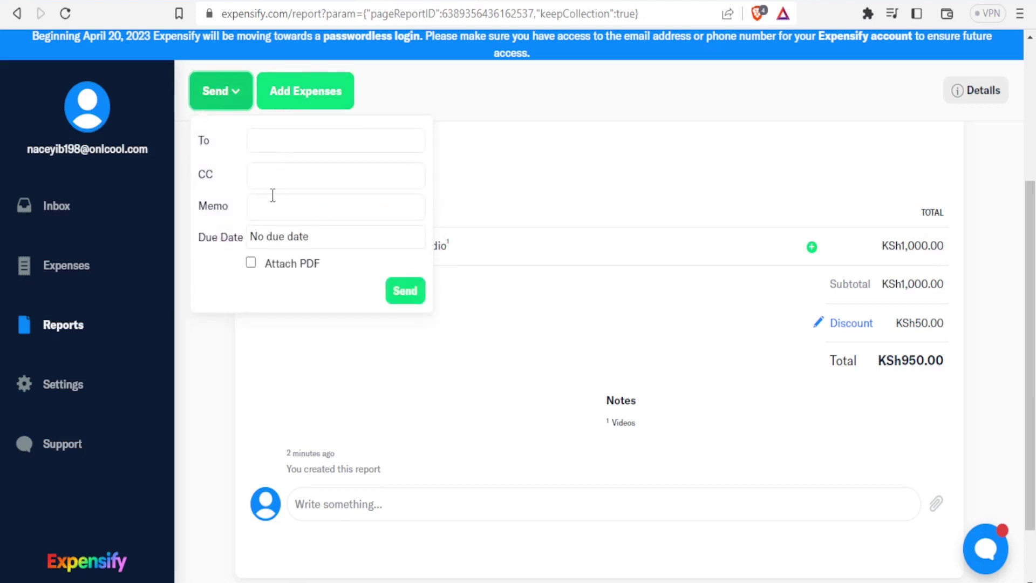
click(273, 142)
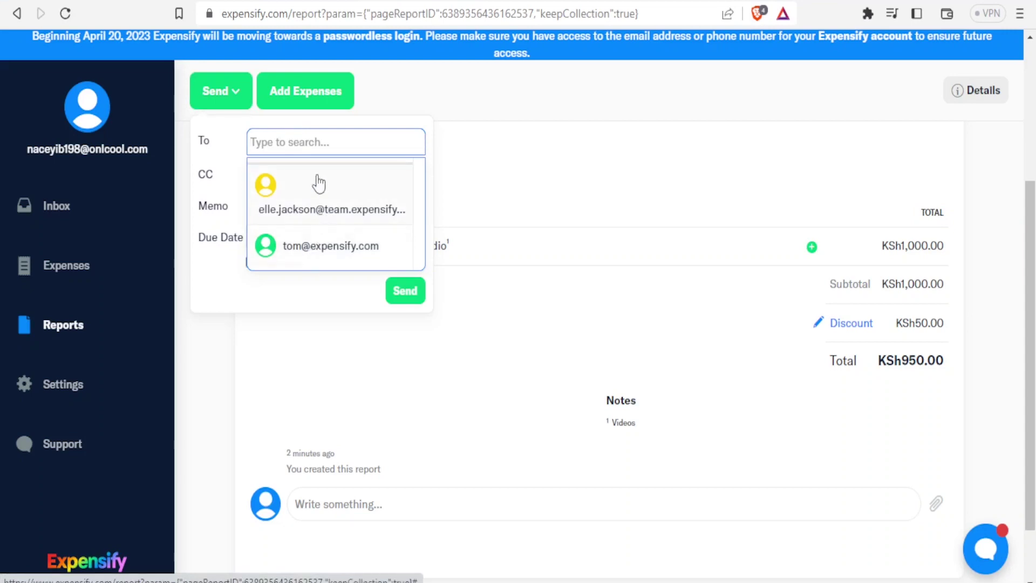
text(hhhhhh)
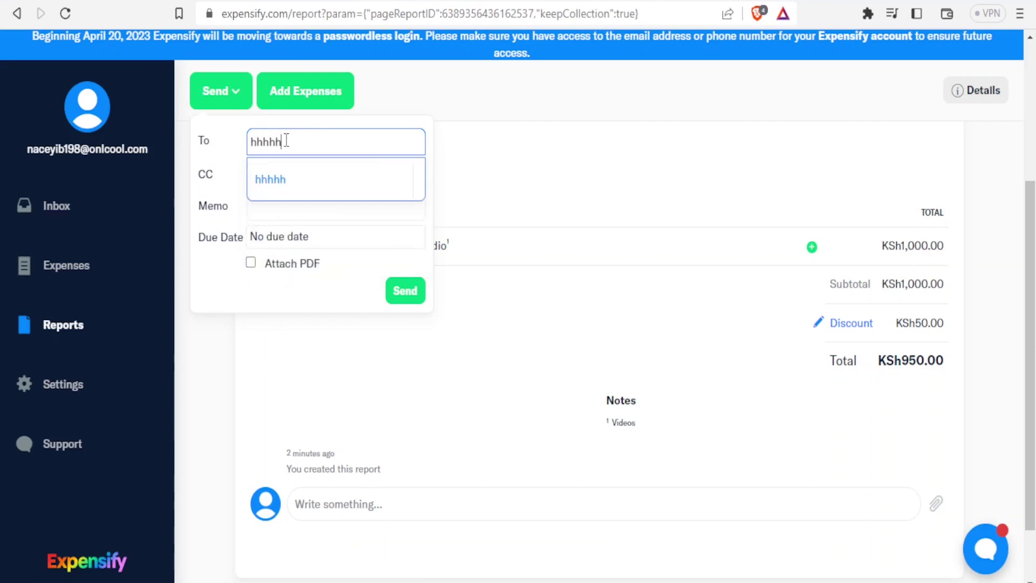
key(BackSpace)
key(BackSpace)
key(BackSpace)
key(BackSpace)
key(BackSpace)
key(BackSpace)
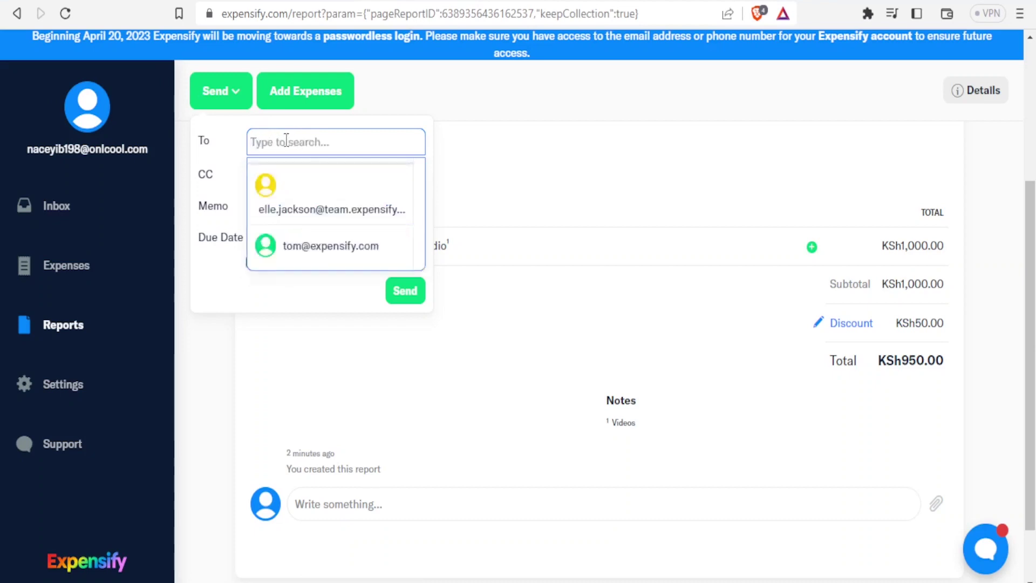
click(304, 210)
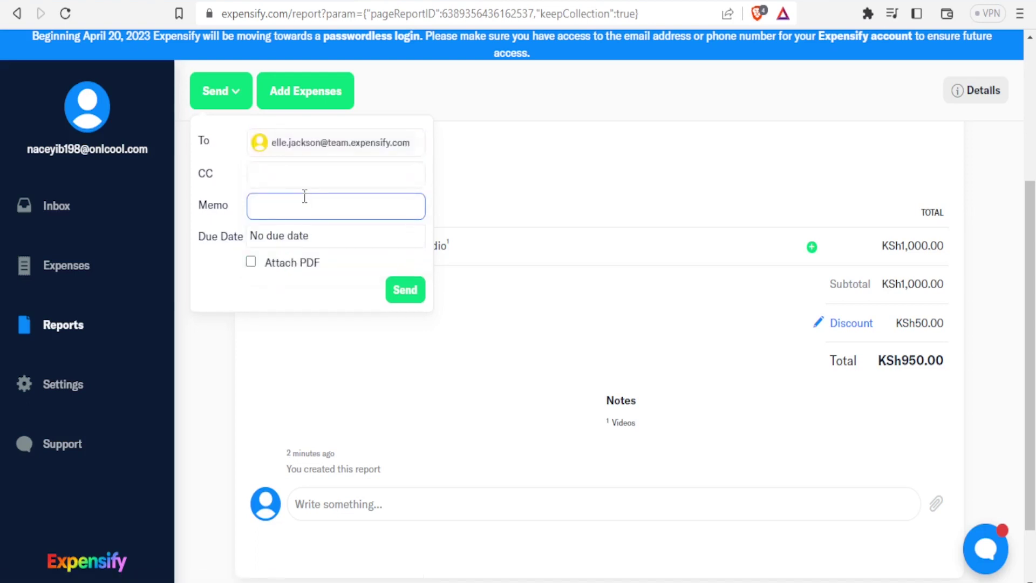
click(274, 174)
click(269, 210)
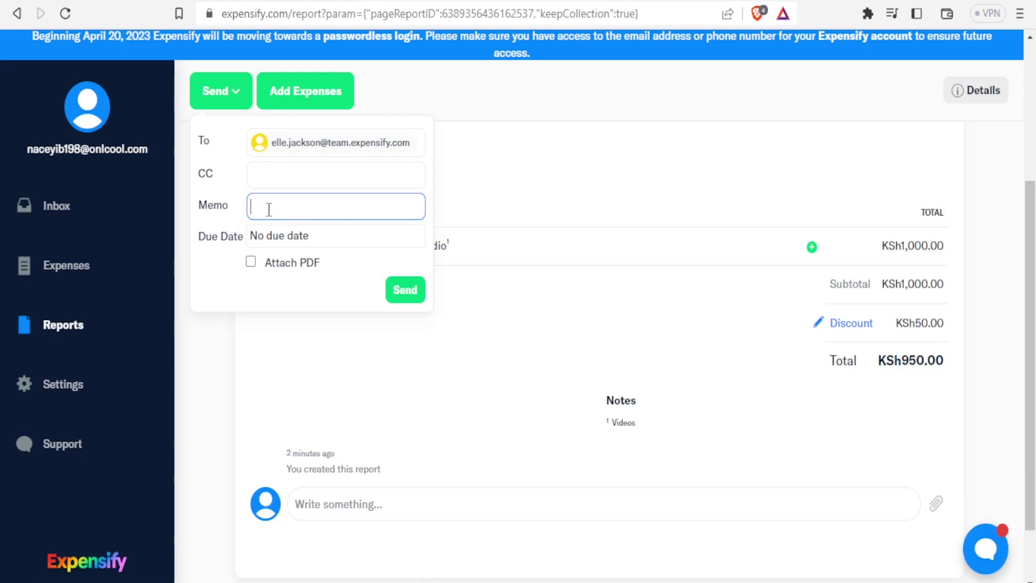
- Set the due date in the invoice's sending details to Tomorrow, June 3, 2023
click(305, 240)
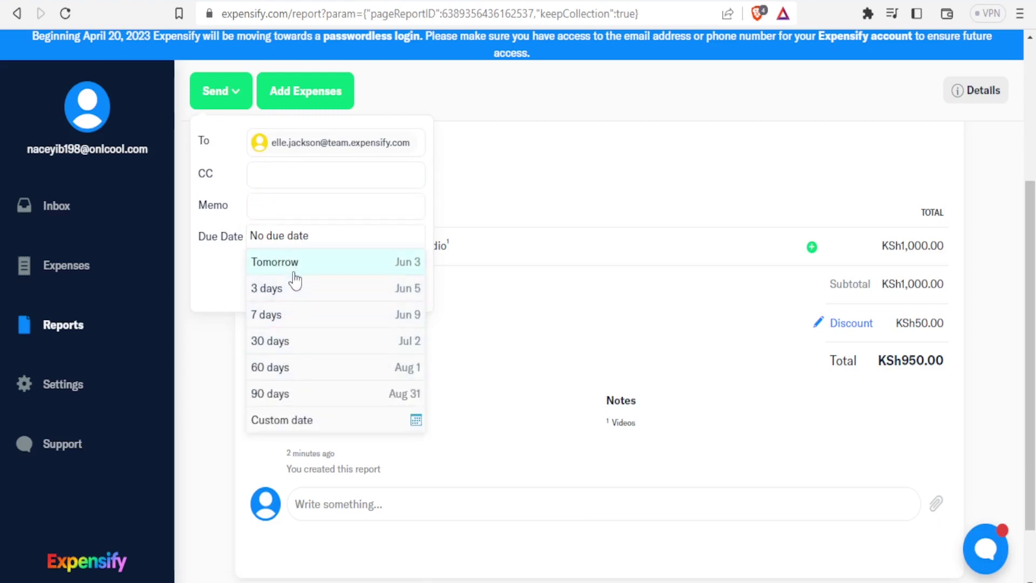
click(531, 172)
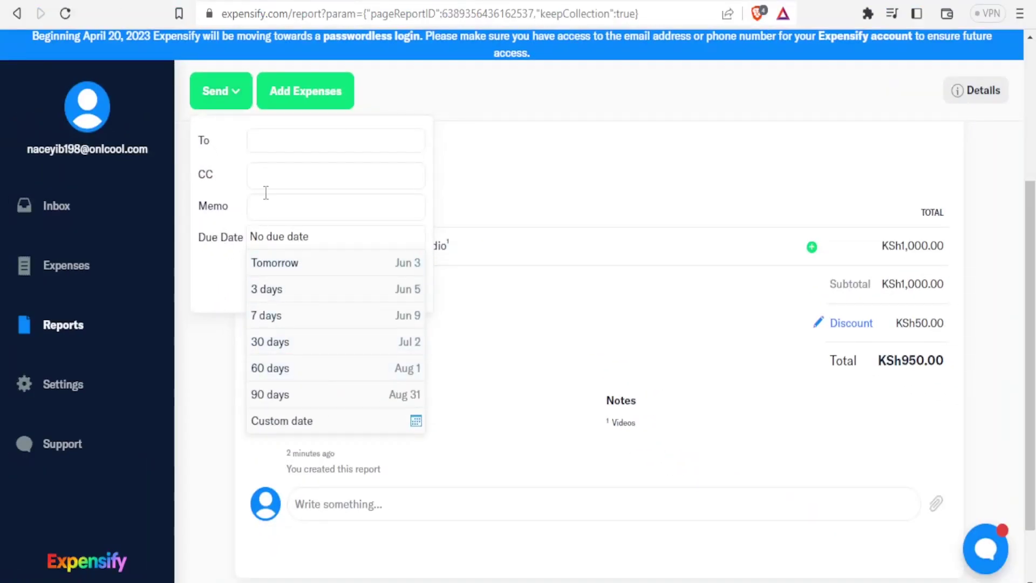
click(315, 269)
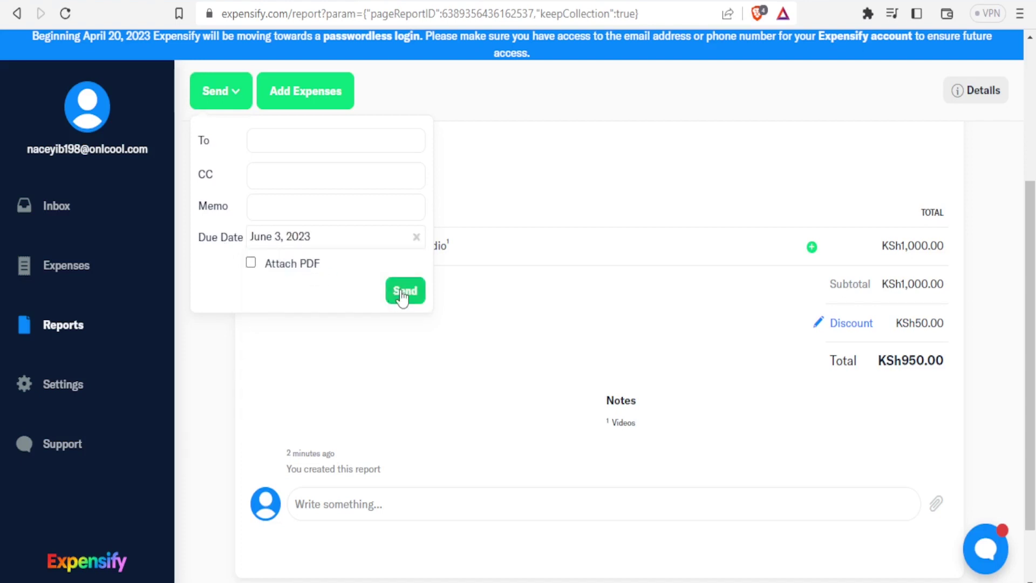
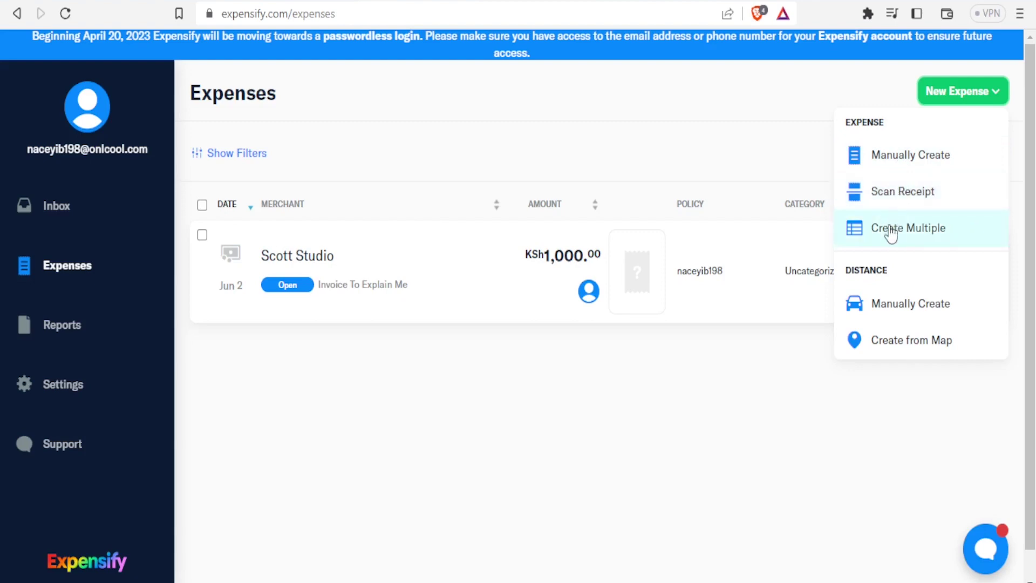
- Start creating multiple expenses at once and set the first three rows' totals to KSh50, KSh40 and KSh200
click(898, 198)
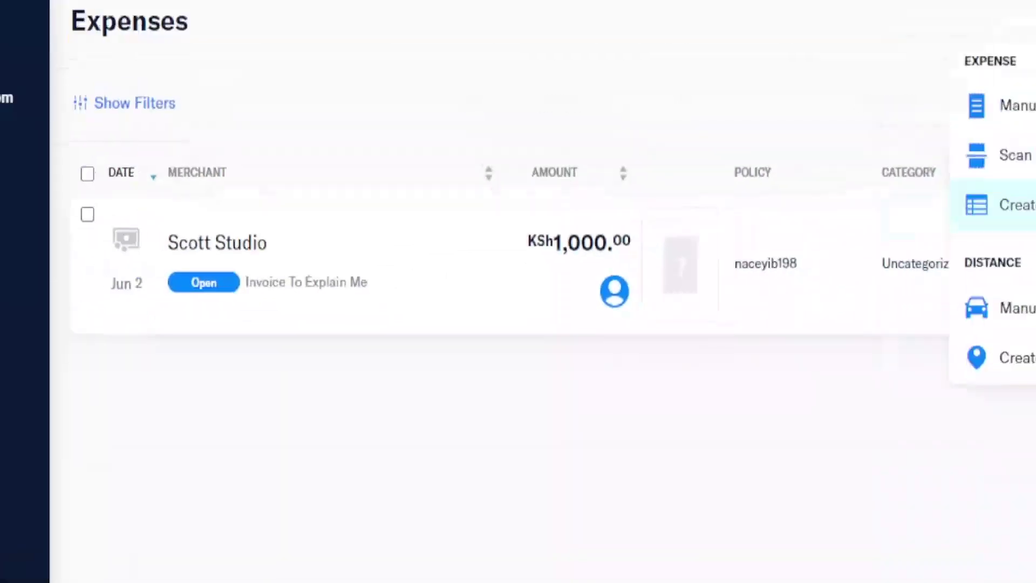
click(909, 226)
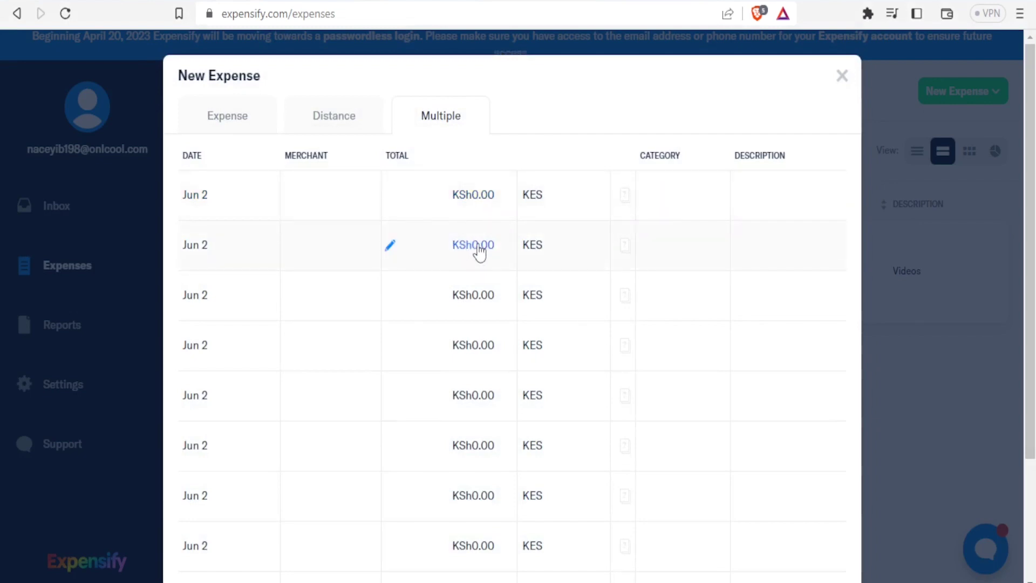
click(474, 193)
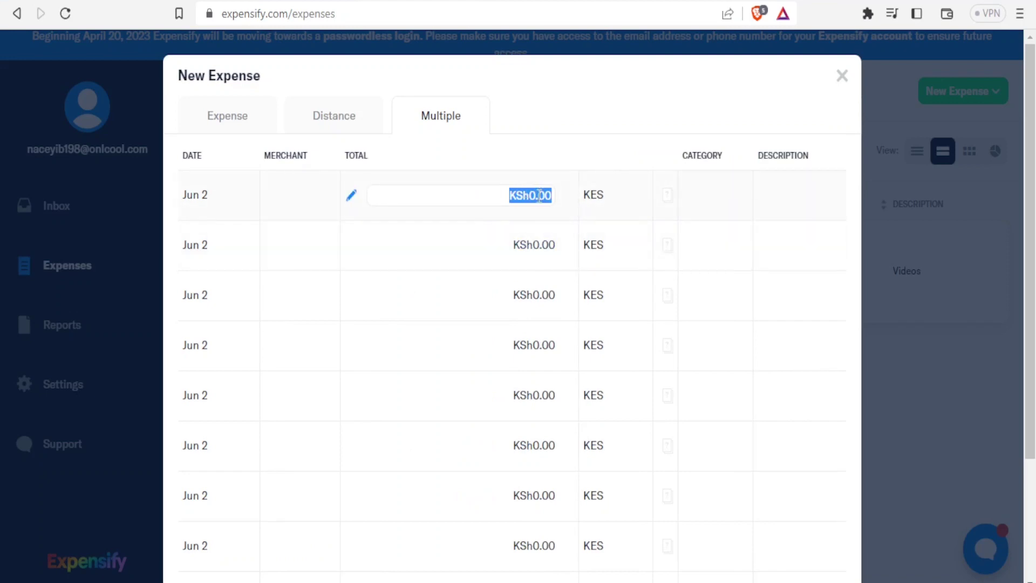
text(50)
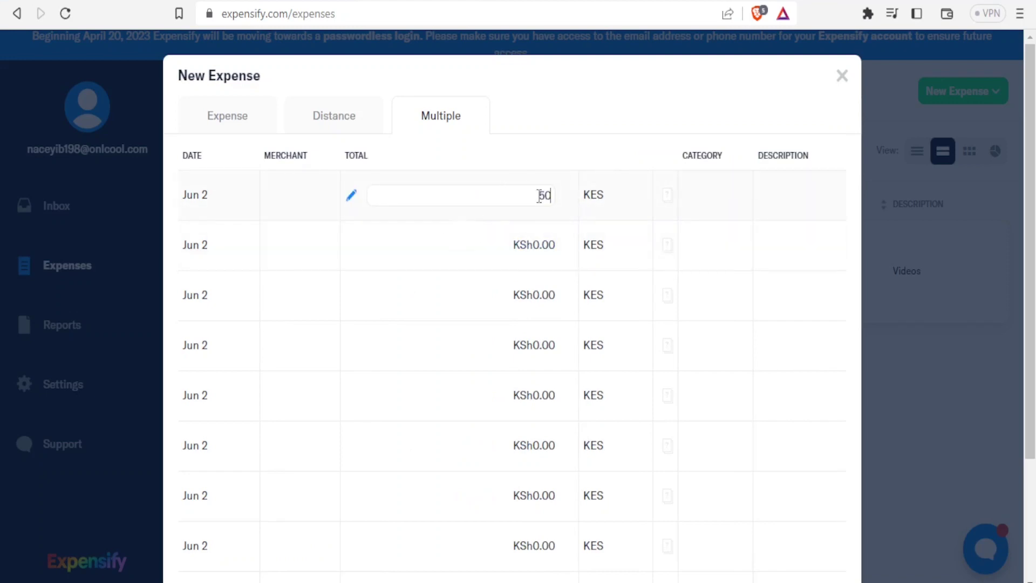
click(514, 246)
text(40)
click(513, 296)
text(200)
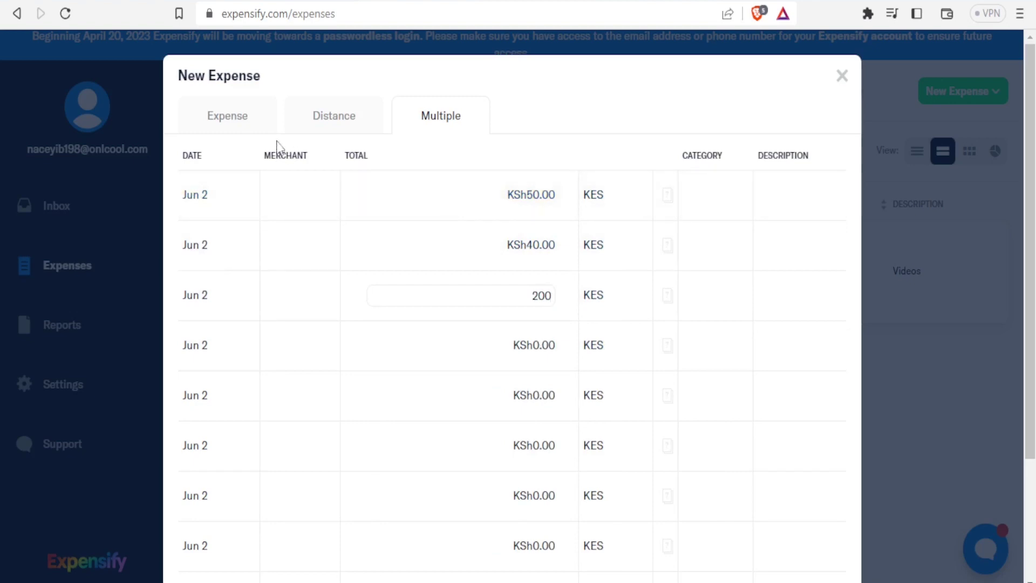
- Enter a person's first name as the merchant for each of the three expenses and save them
click(342, 196)
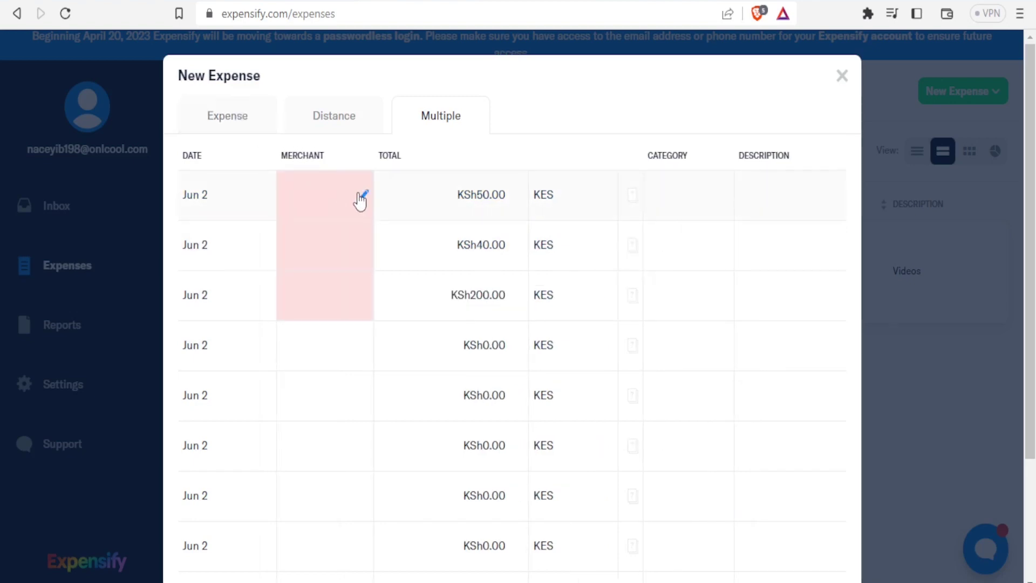
click(361, 198)
text(john)
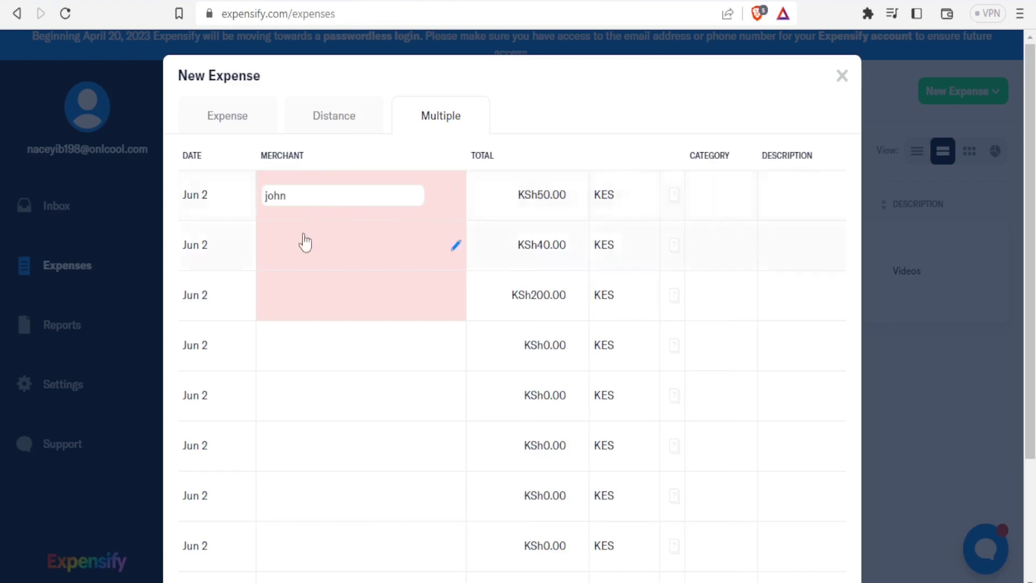
click(289, 253)
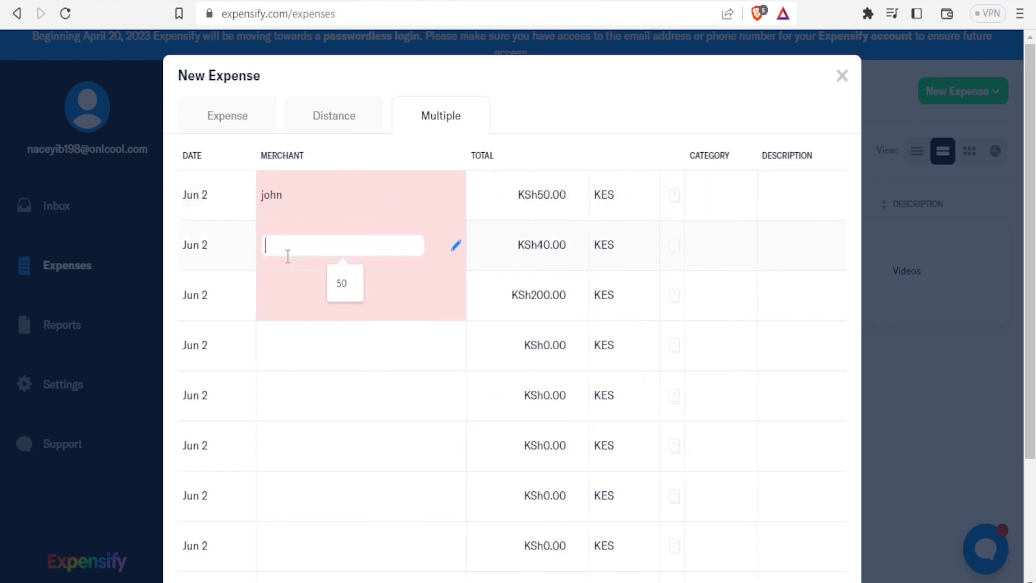
text(Tim)
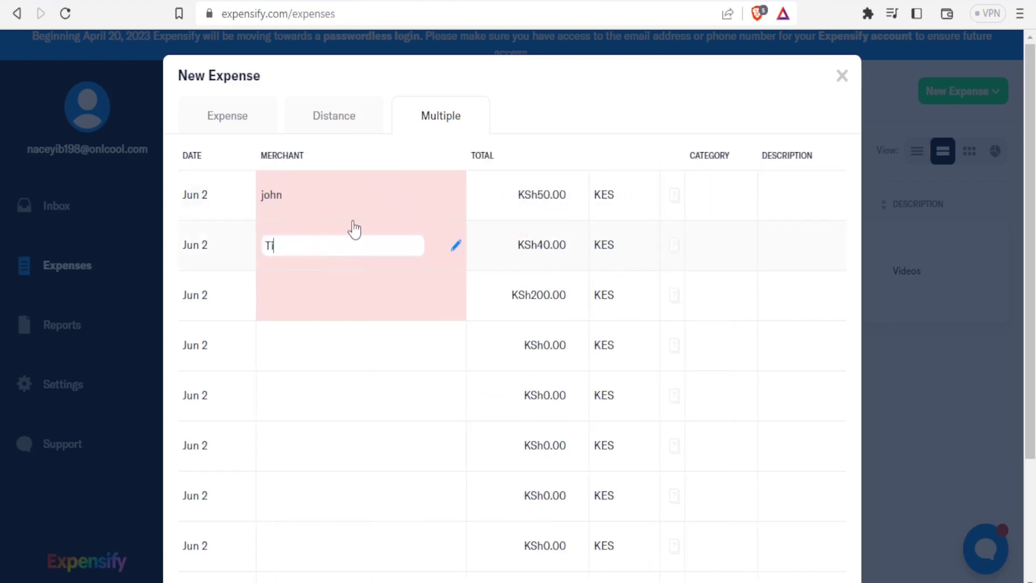
click(300, 295)
text(jane)
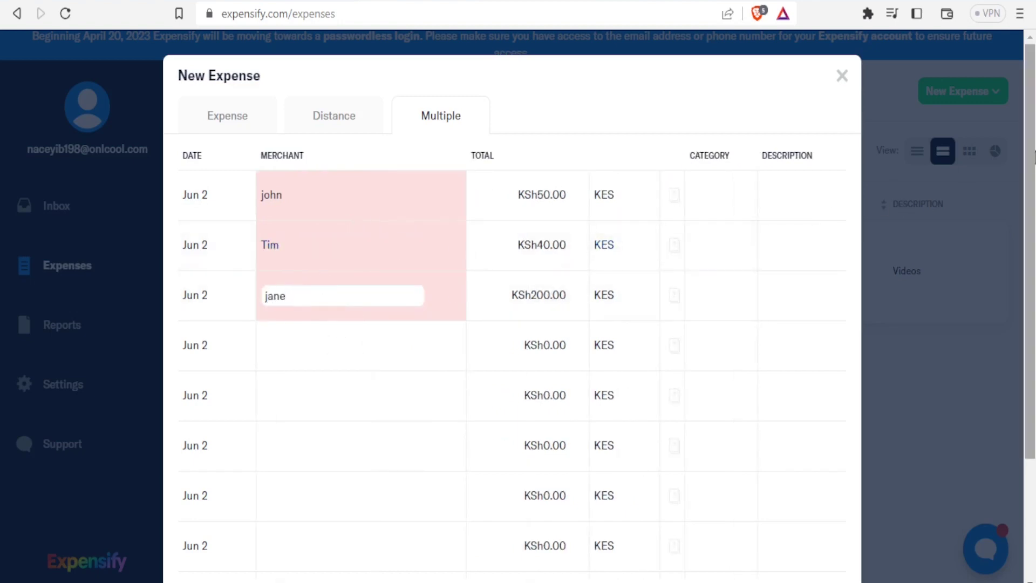
scroll(1031, 406, down, 3)
click(830, 563)
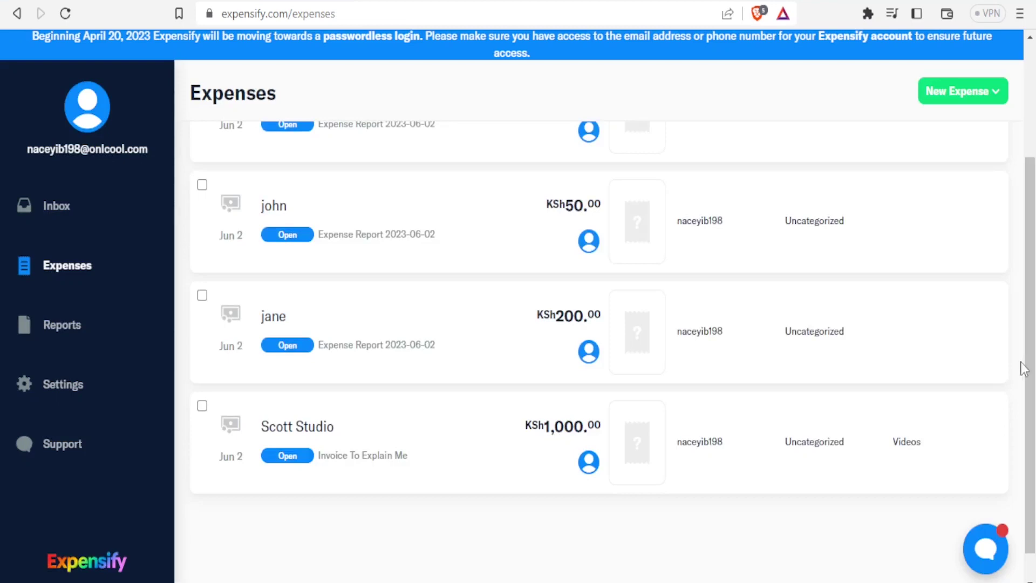
- Review the saved entries in the expenses list and the Concierge tasks in the Inbox
scroll(1029, 359, up, 3)
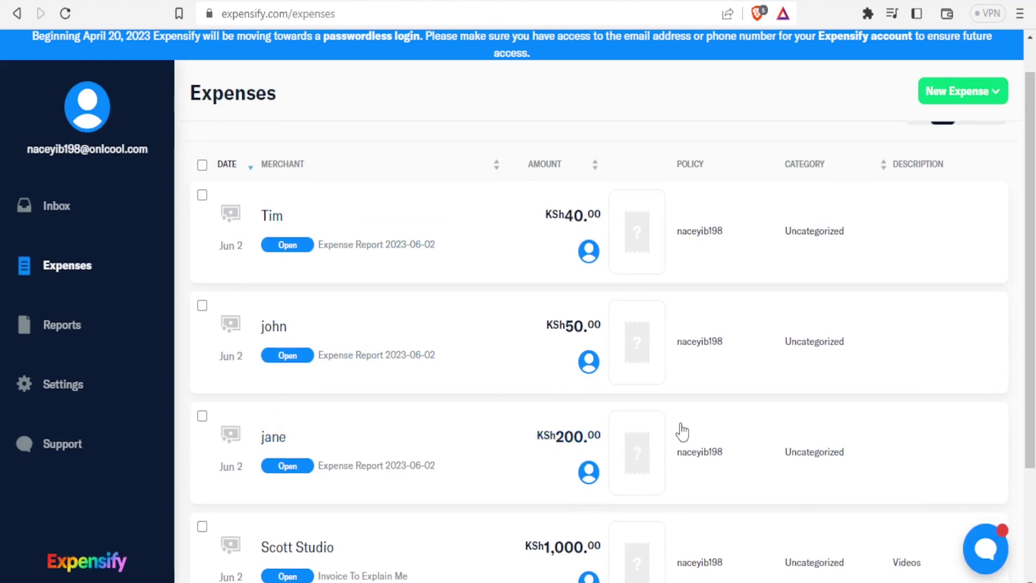
drag(1031, 205, 1031, 182)
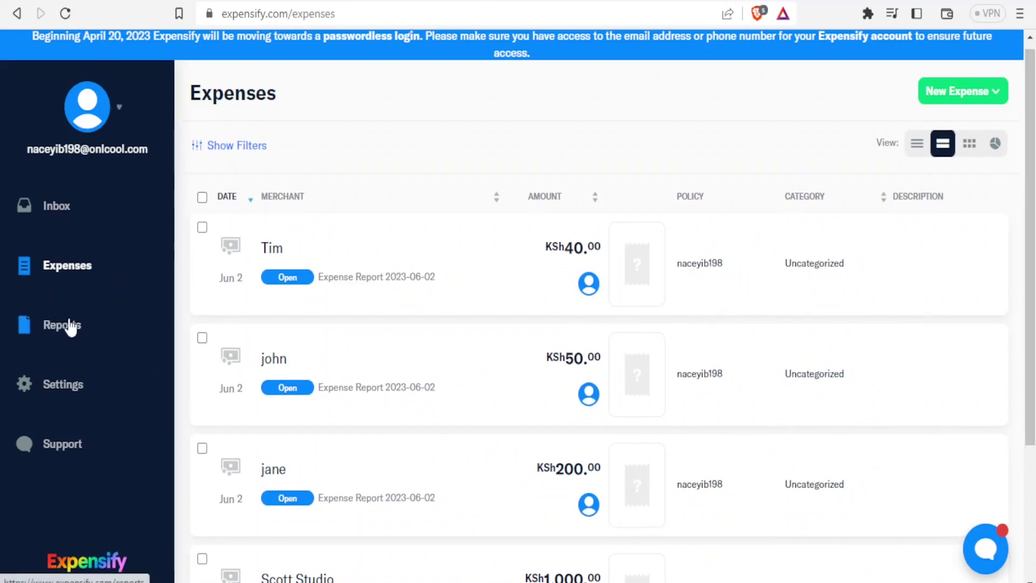
click(65, 211)
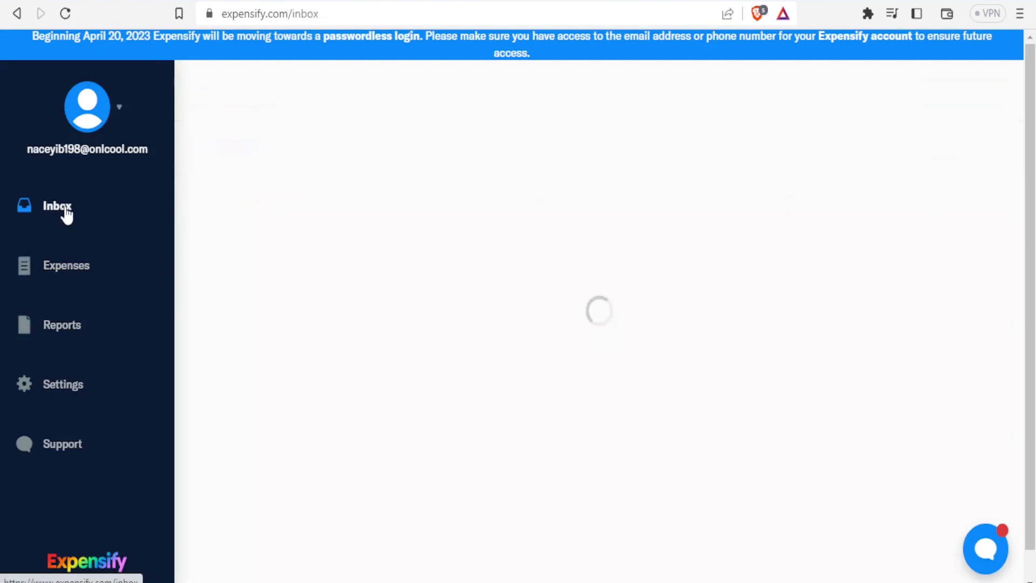
drag(1031, 116, 1033, 284)
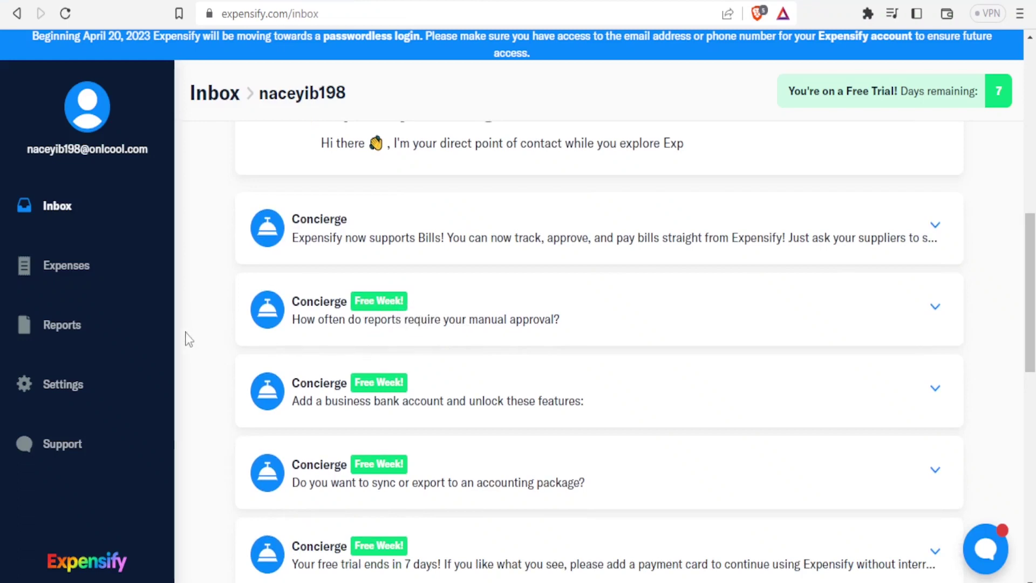
- Open the Reports page and look at the kinds of new report that can be created
click(73, 327)
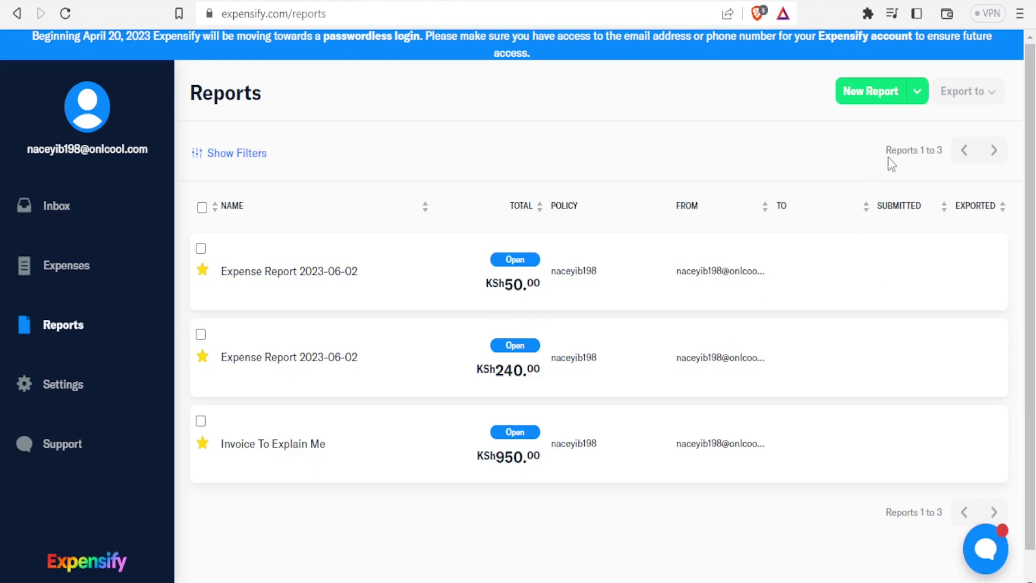
click(916, 97)
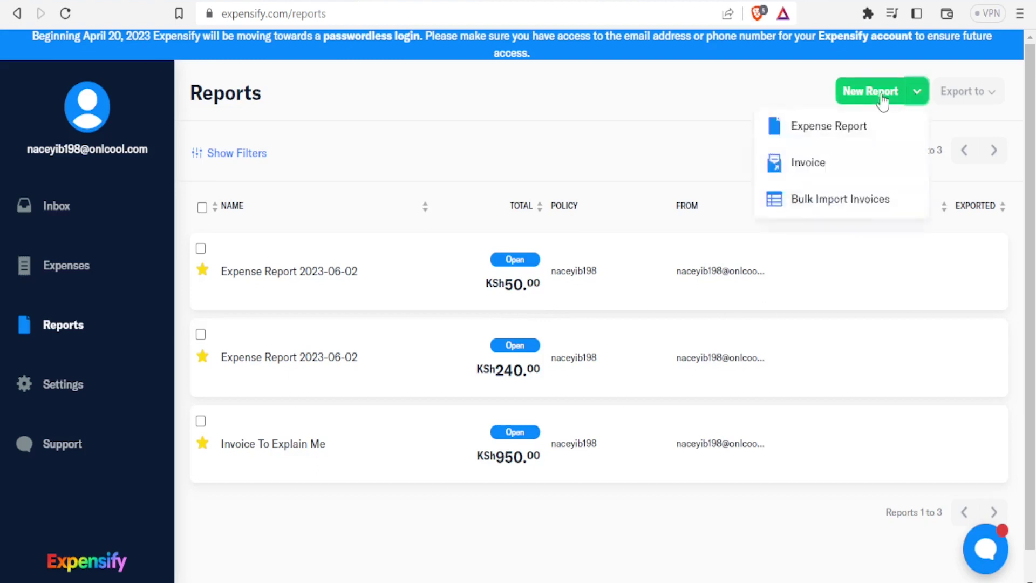
click(804, 94)
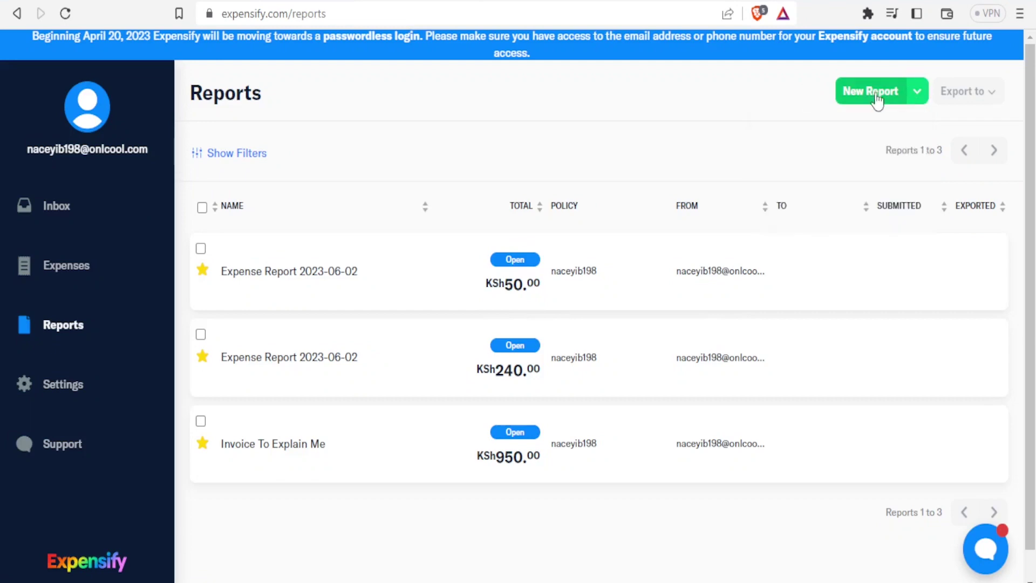
click(919, 97)
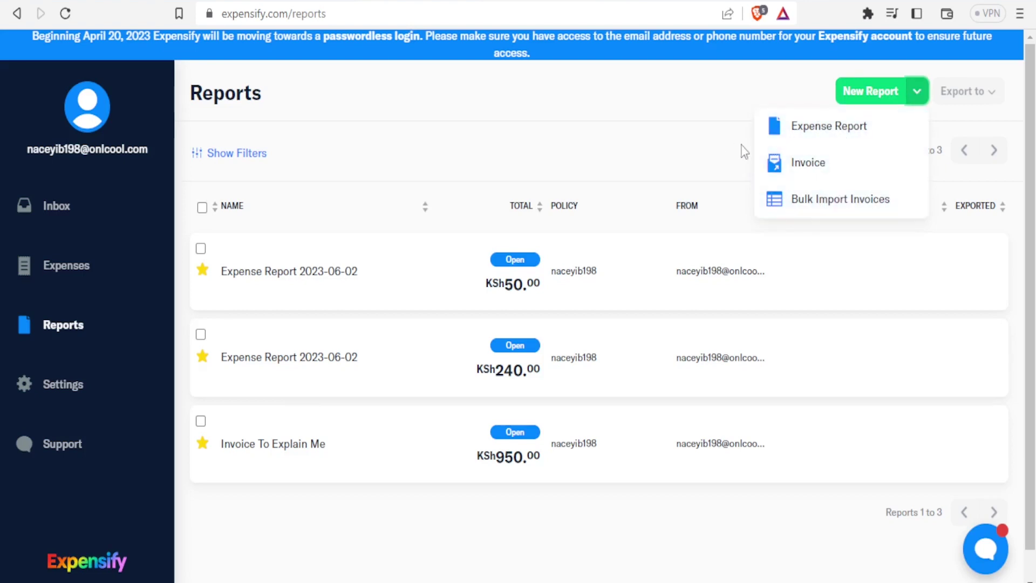
click(635, 271)
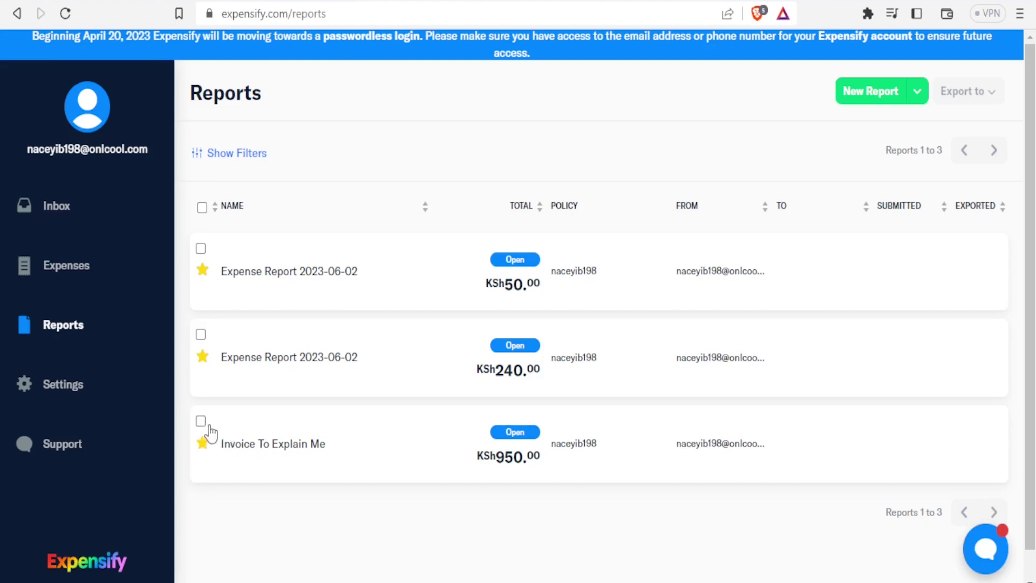
- Select Invoice To Explain Me and both expense reports, and look through the export formats available for them
click(200, 422)
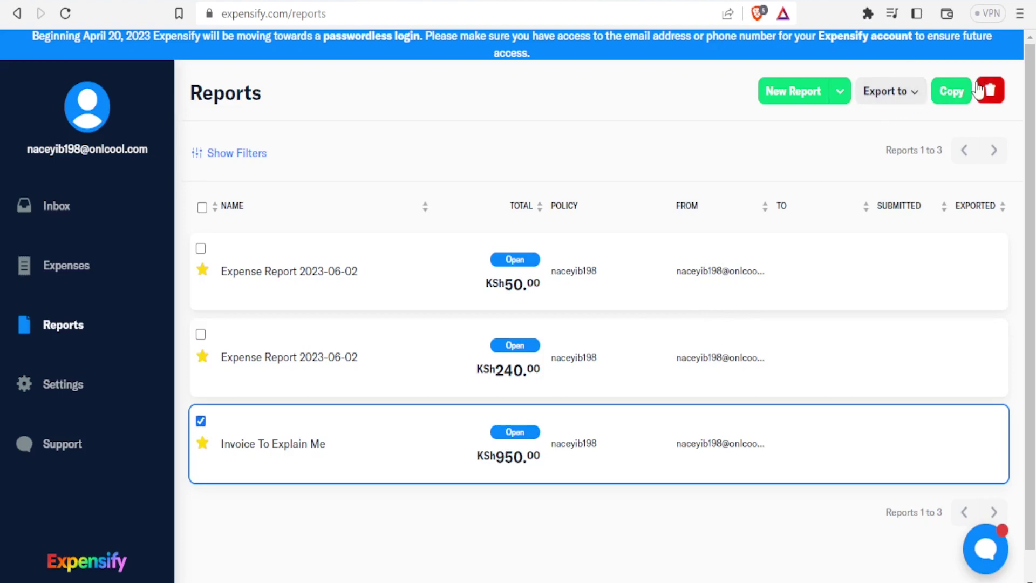
click(919, 99)
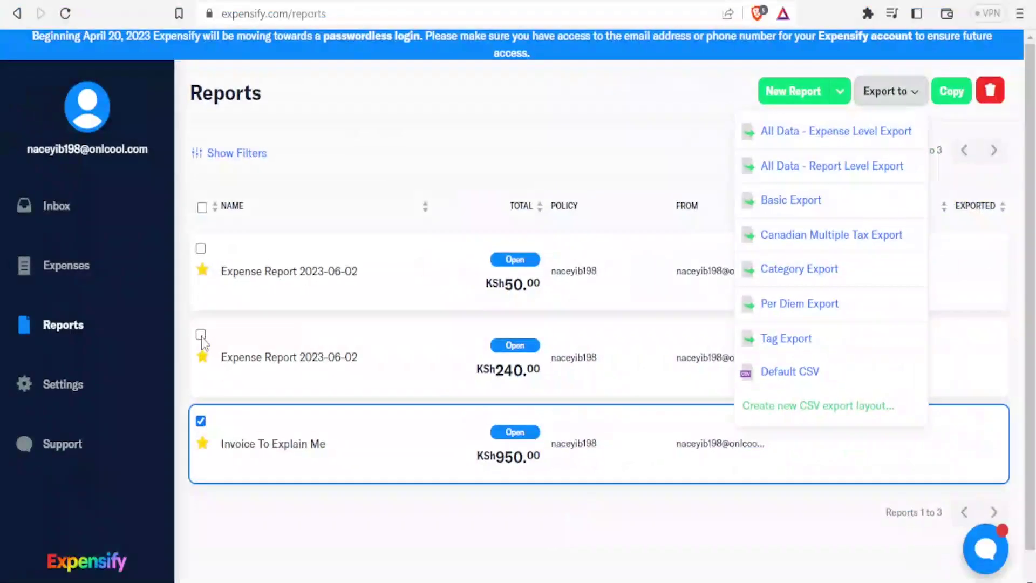
click(200, 335)
click(201, 249)
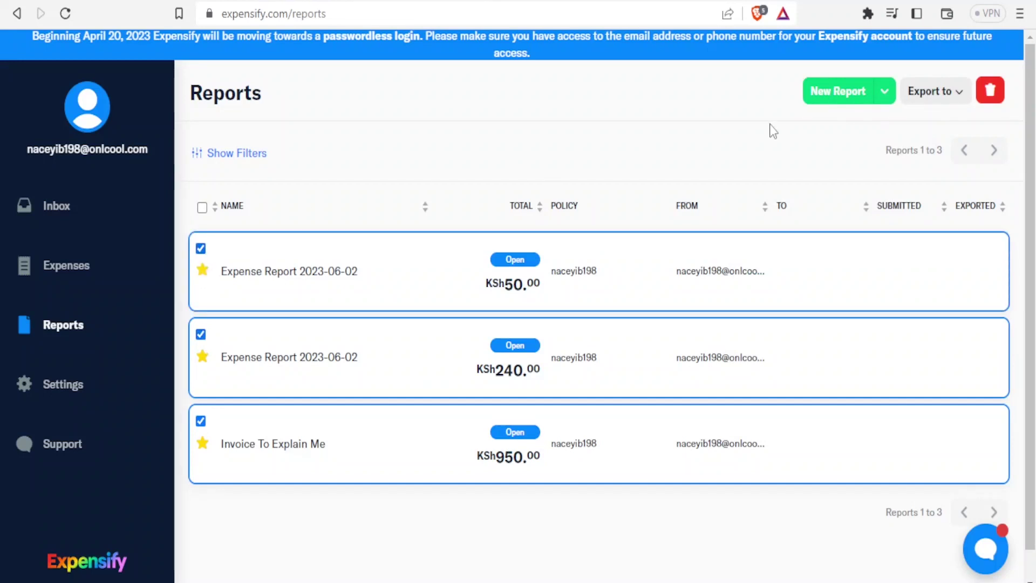
click(962, 99)
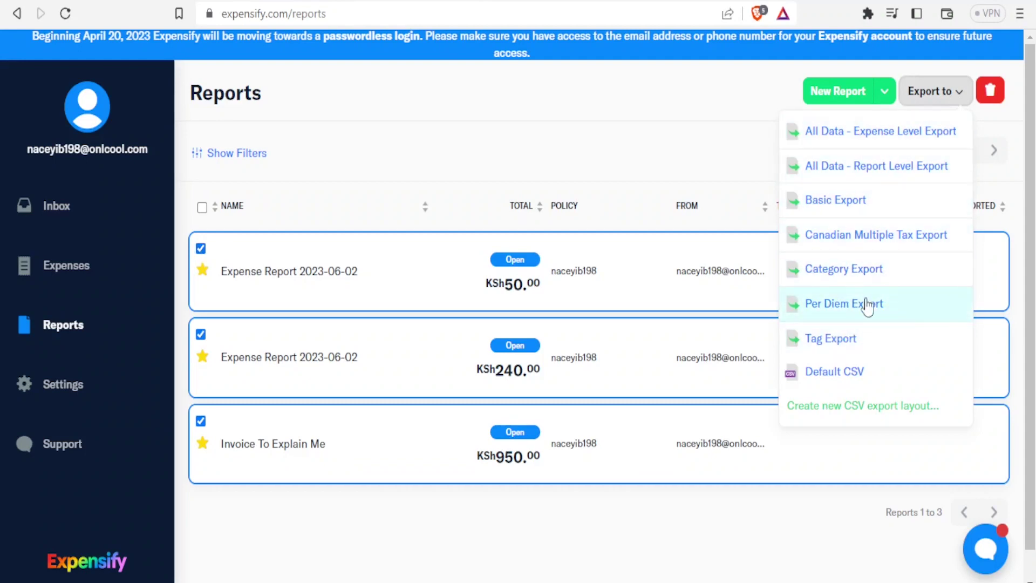
click(647, 113)
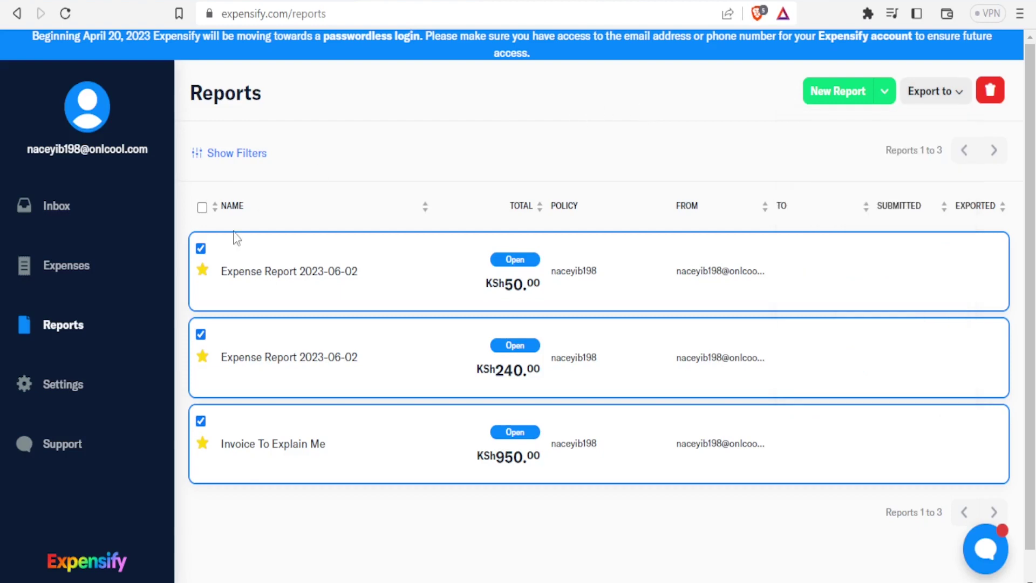
- Review the group policy's subscription options in the settings and disable Auto Renew
click(77, 382)
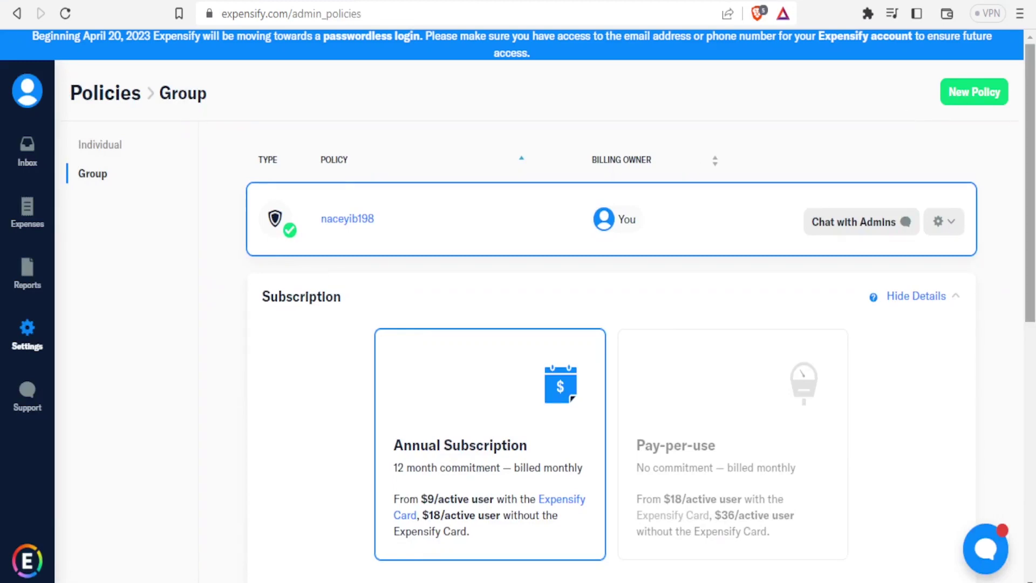
scroll(1034, 227, down, 3)
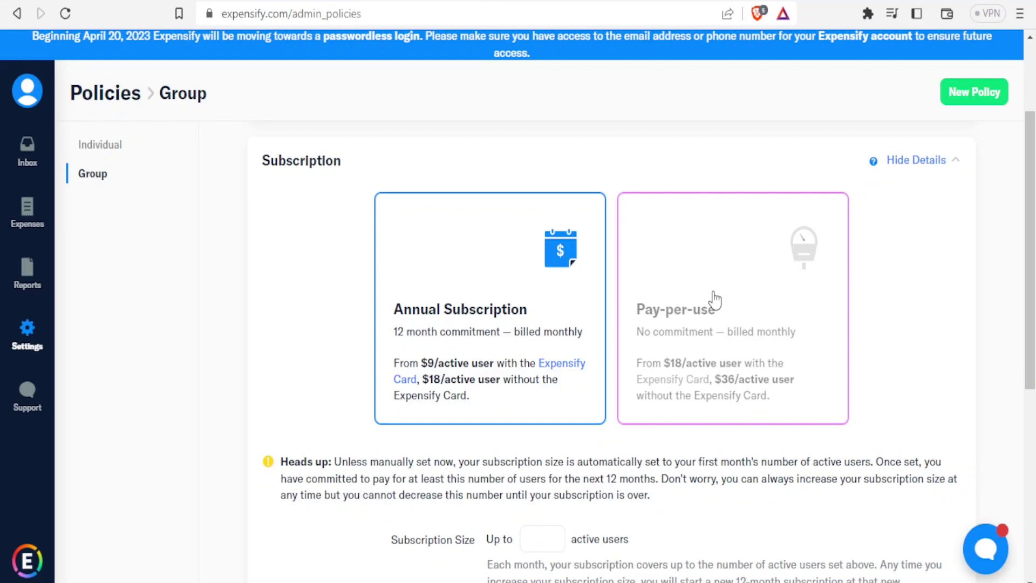
scroll(715, 353, down, 4)
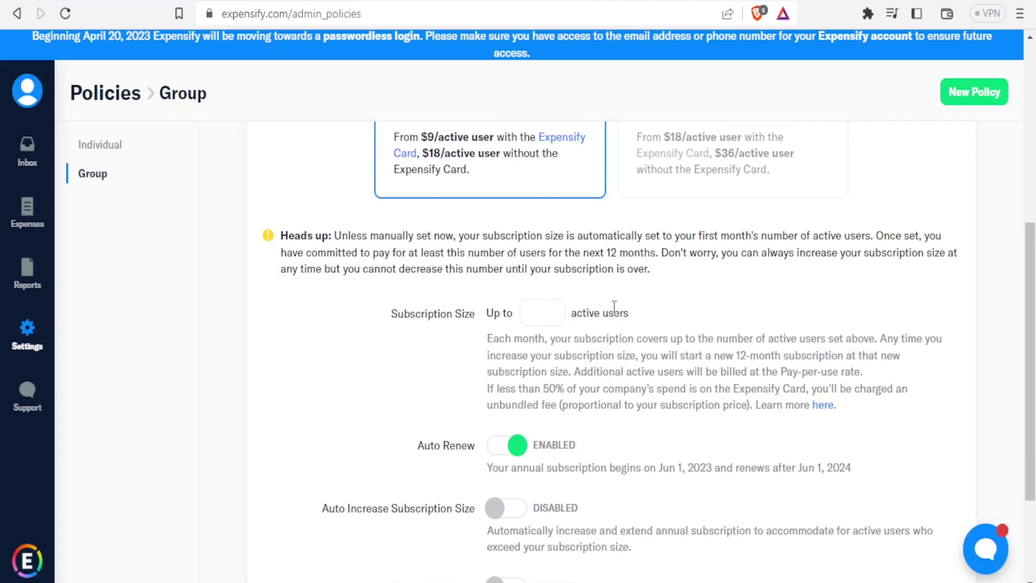
click(499, 448)
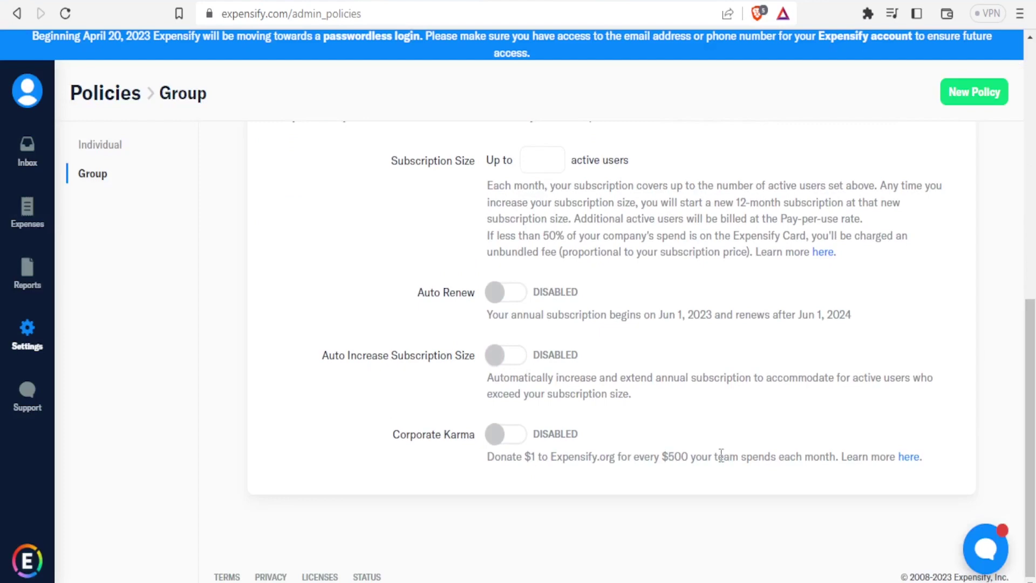
drag(1025, 431, 1018, 170)
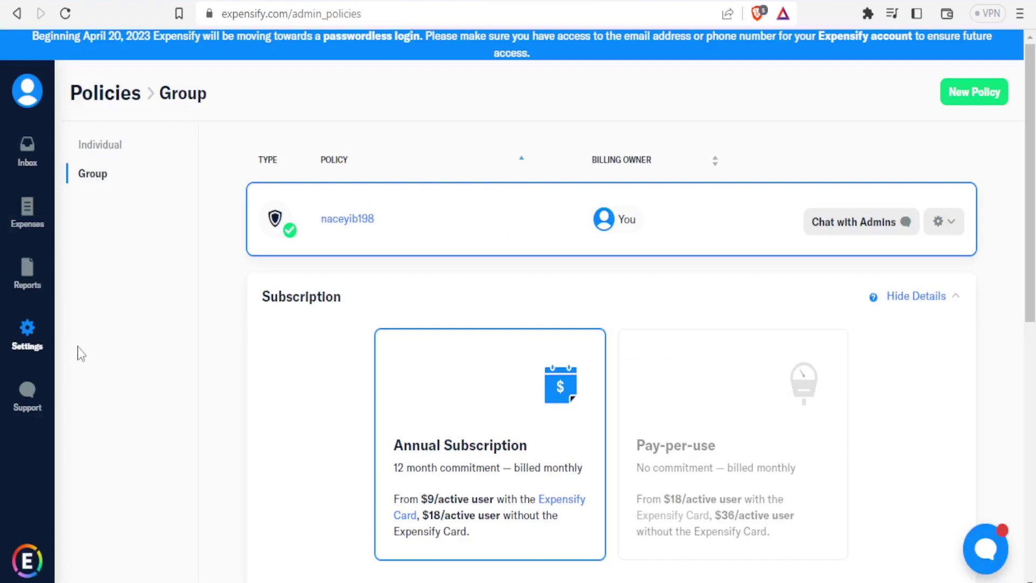
- View the available support methods, then close them and return to the group policies
click(24, 399)
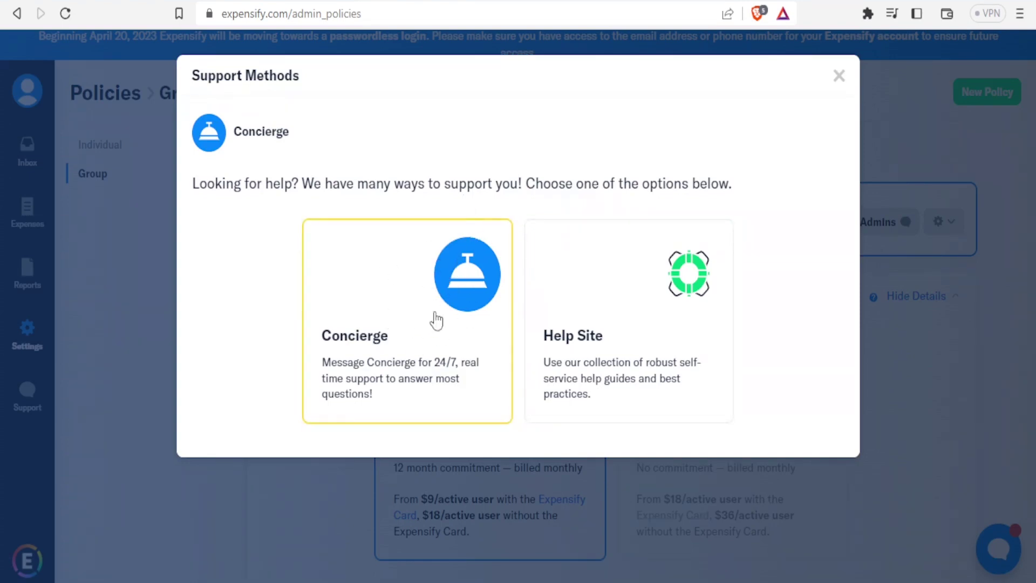
click(844, 76)
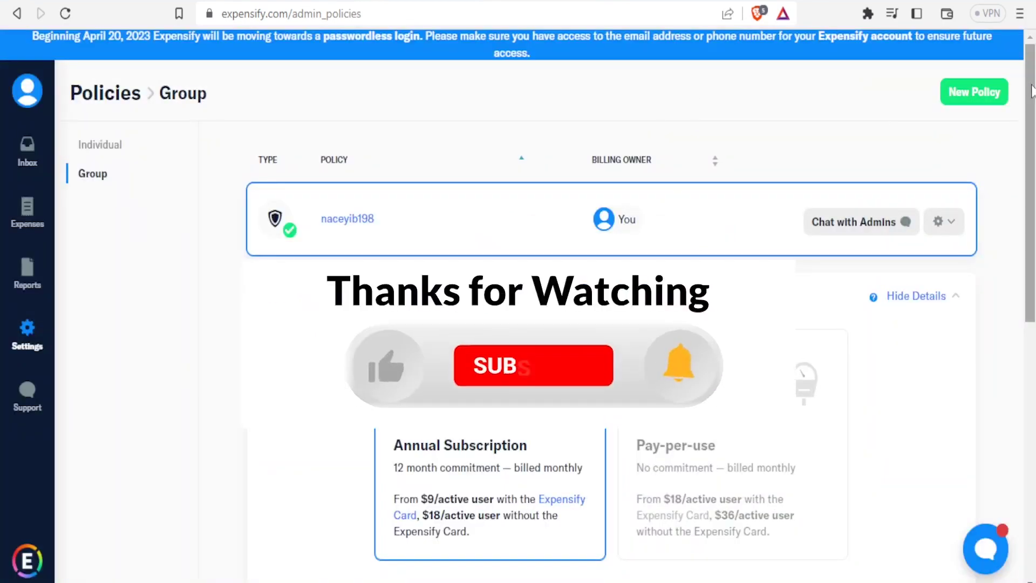
drag(1031, 89, 1030, 49)
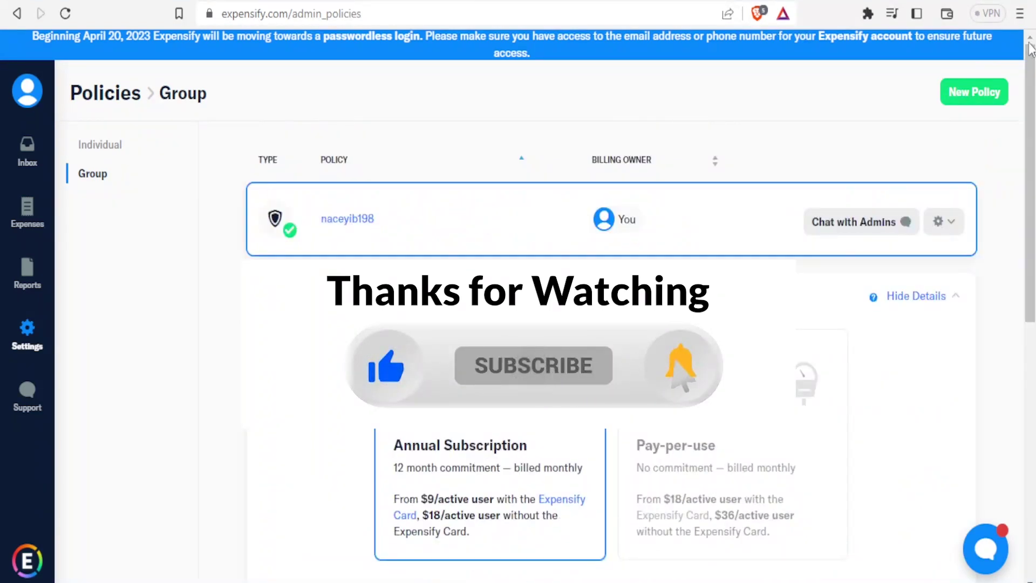